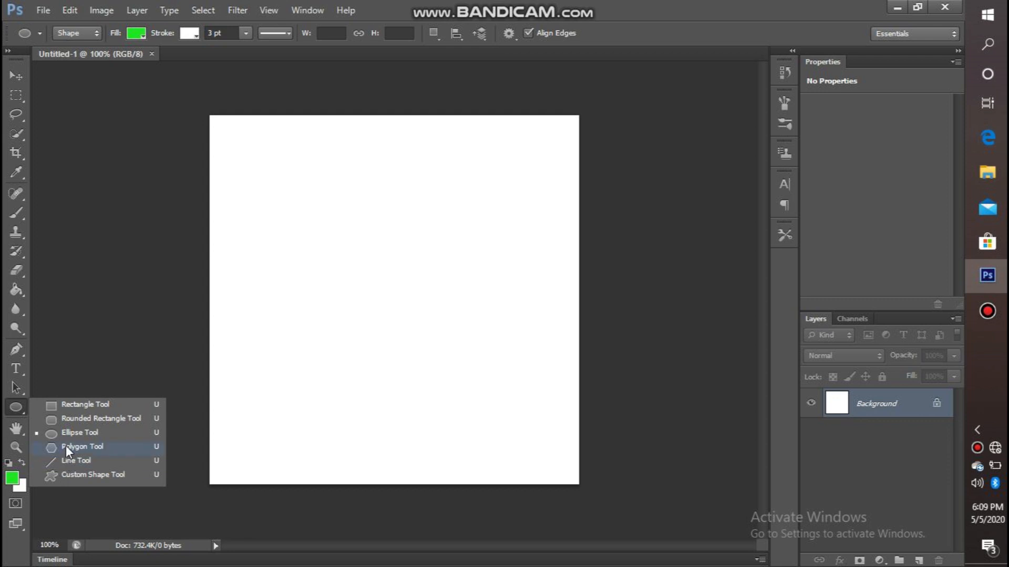
# - Draw a trial green pentagon, then delete its Polygon Tool history state to clear the canvas
pyautogui.moveTo(347, 189); pyautogui.dragTo(329, 214)
pyautogui.press('Return')
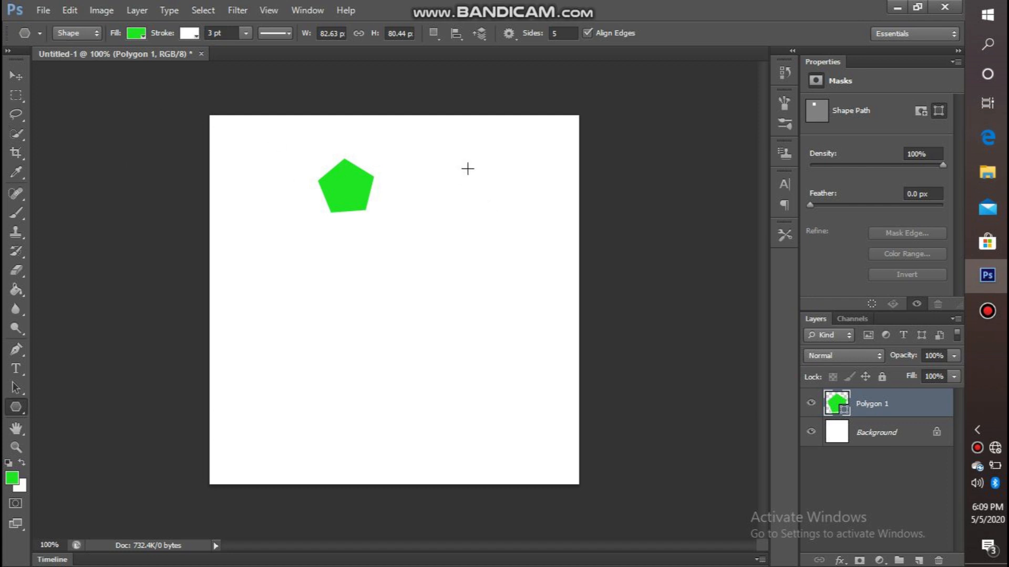
pyautogui.click(785, 74)
pyautogui.click(701, 105)
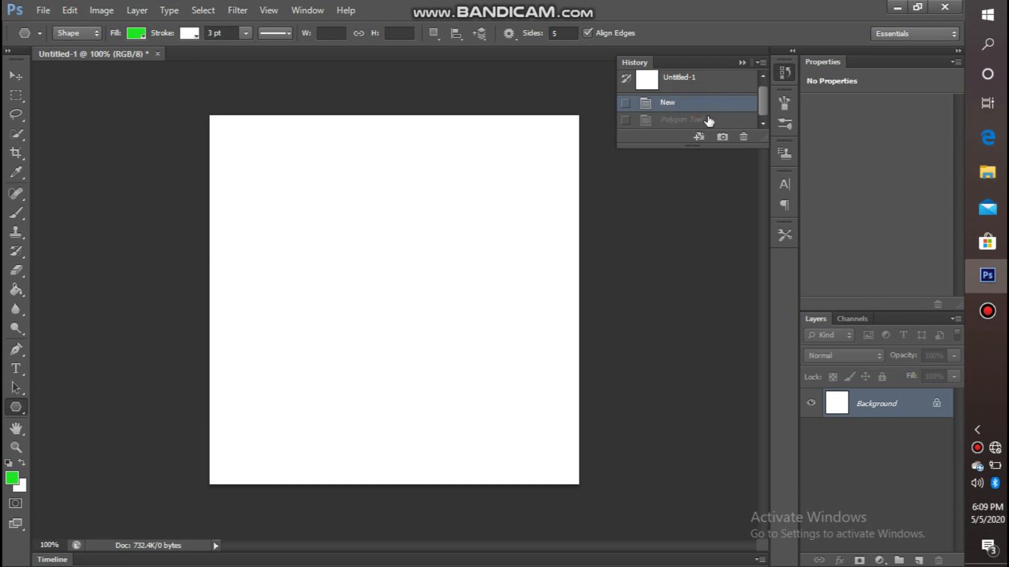
pyautogui.click(707, 119)
pyautogui.click(741, 136)
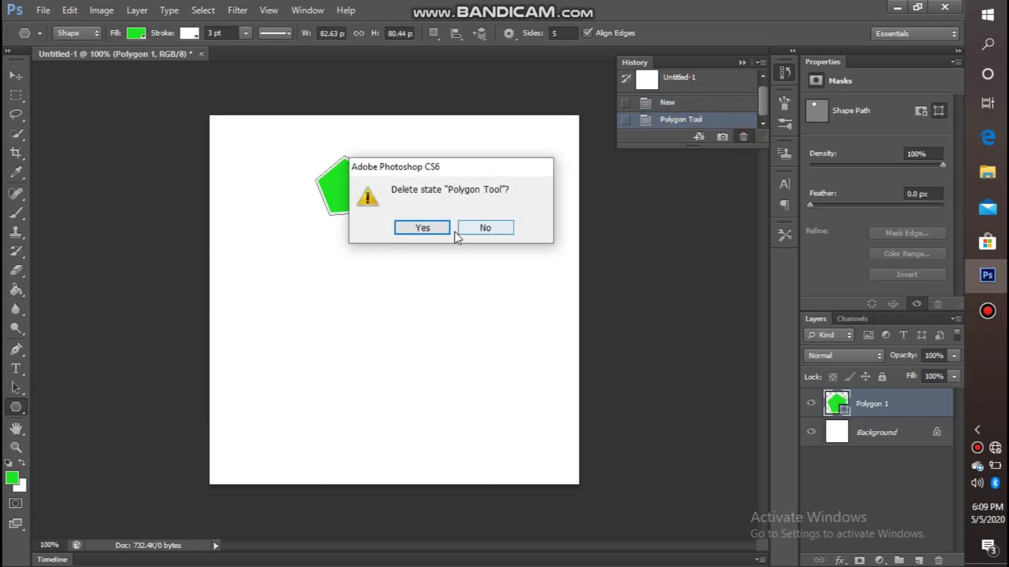
pyautogui.click(415, 230)
pyautogui.click(568, 34)
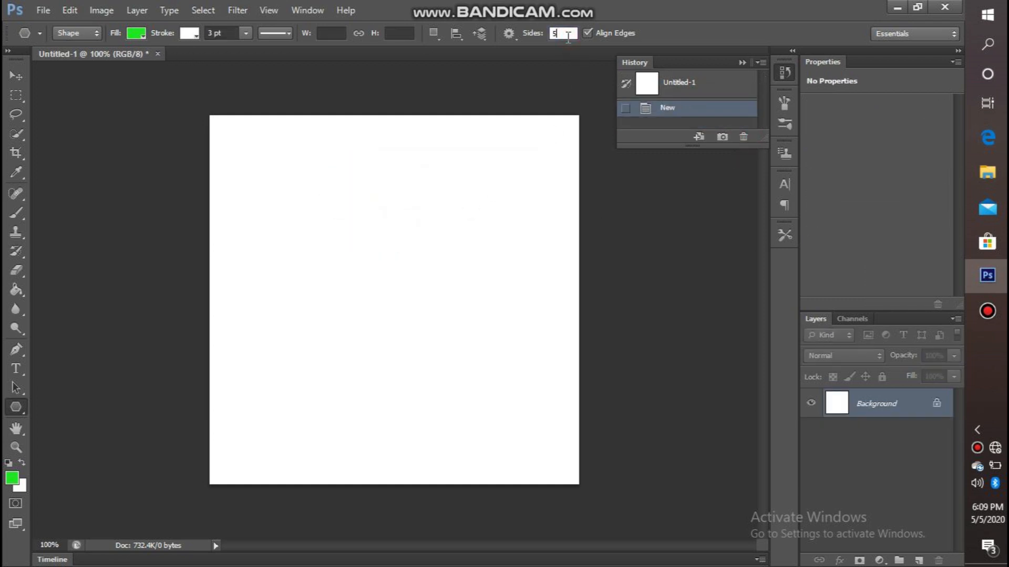
# - Draw a 6-sided hexagon filled black and move it down-left on the canvas
pyautogui.write('6')
pyautogui.moveTo(344, 169); pyautogui.dragTo(380, 201)
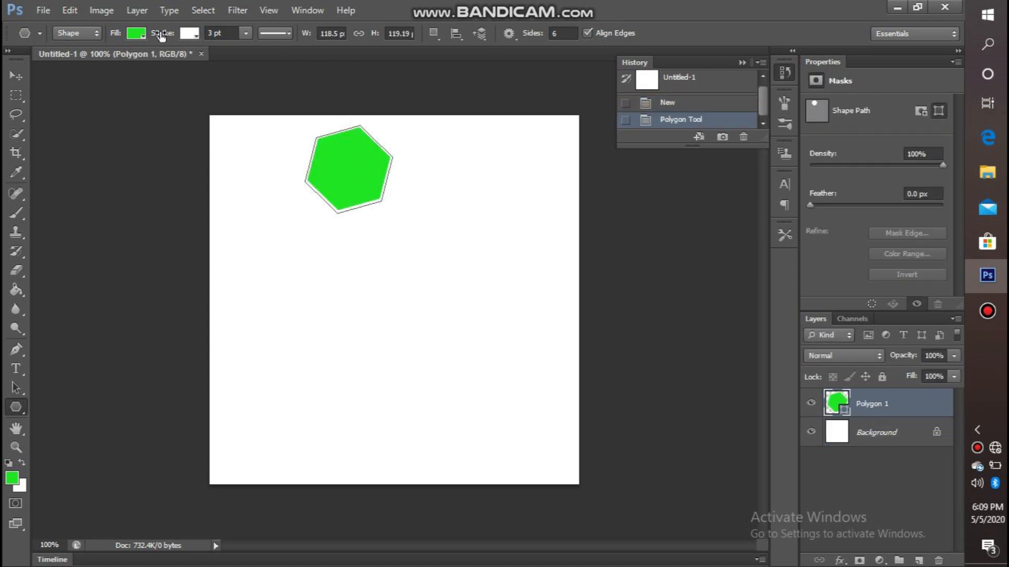
pyautogui.click(142, 37)
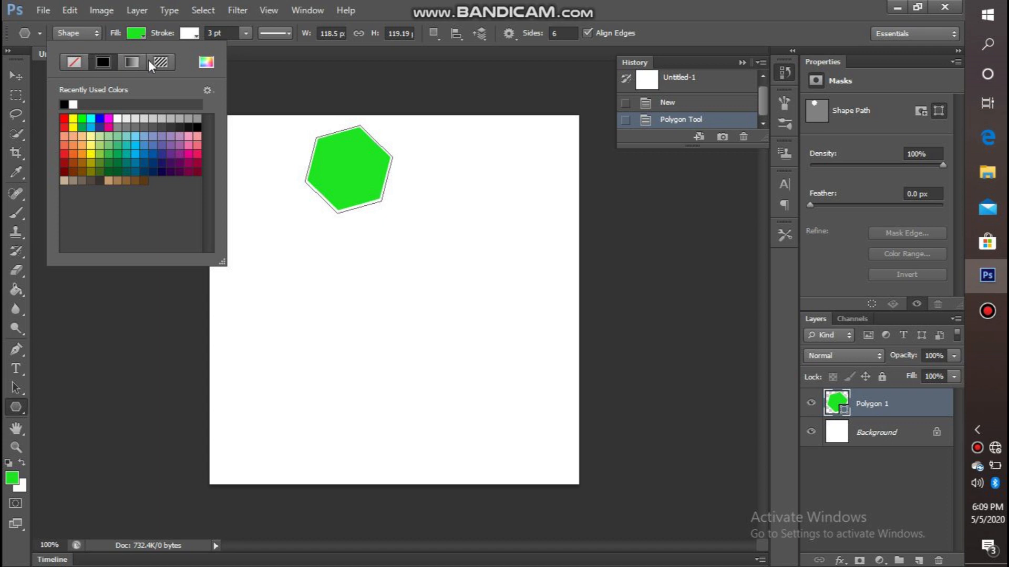
pyautogui.click(64, 105)
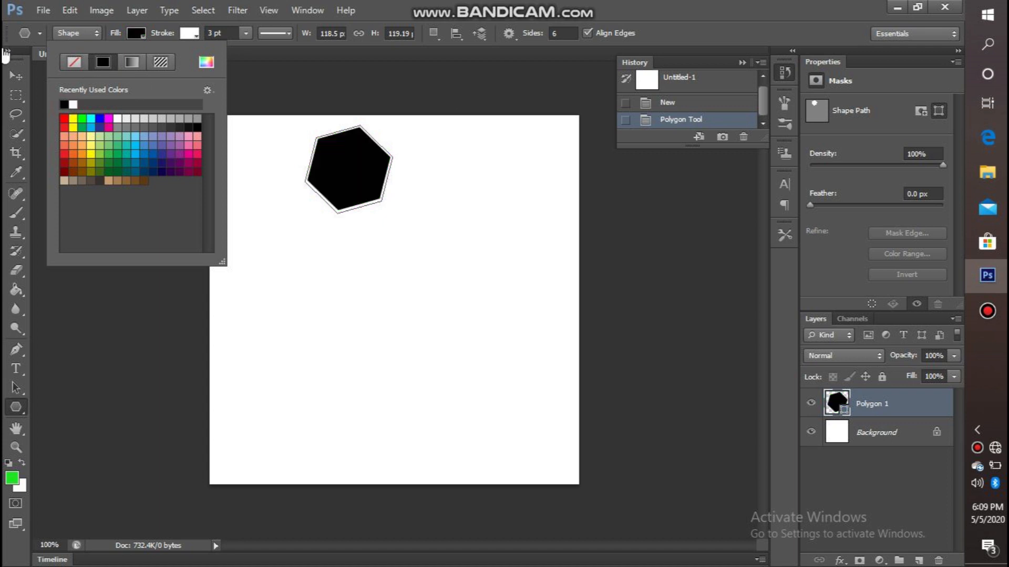
pyautogui.click(16, 75)
pyautogui.moveTo(352, 164); pyautogui.dragTo(297, 264)
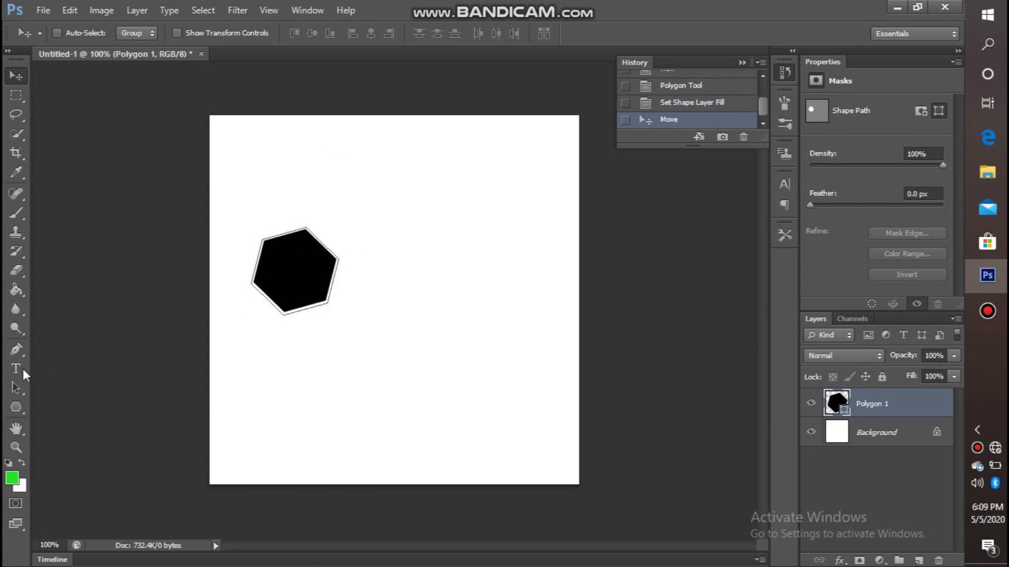
# - Add a text line with the author's name near the top of the canvas
pyautogui.click(23, 370)
pyautogui.click(359, 164)
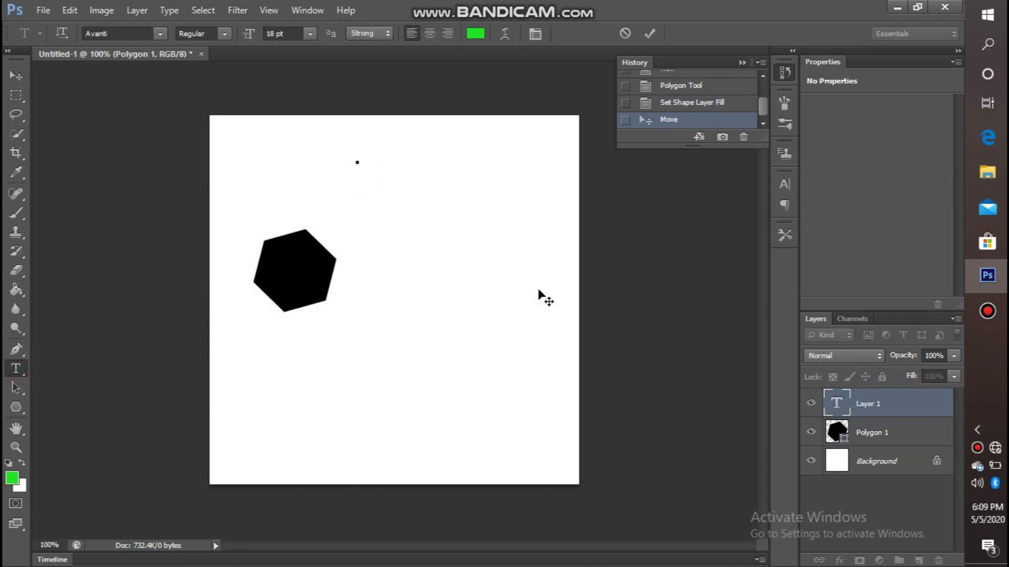
pyautogui.write('Rajat')
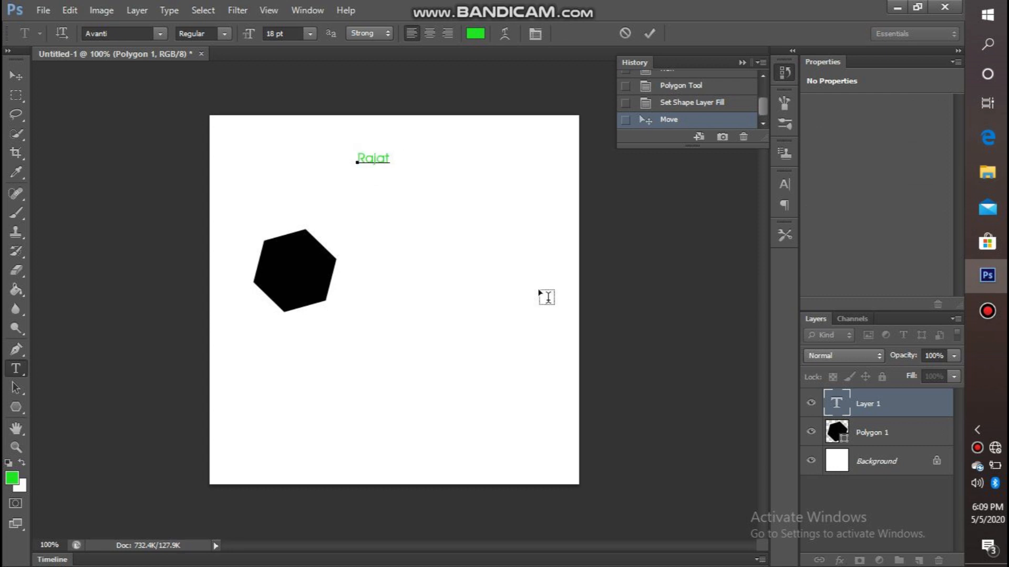
pyautogui.write(' Karn')
# - Make the name text black at 60 pt and move it beside the hexagon
pyautogui.hotkey('ctrl', 'a')
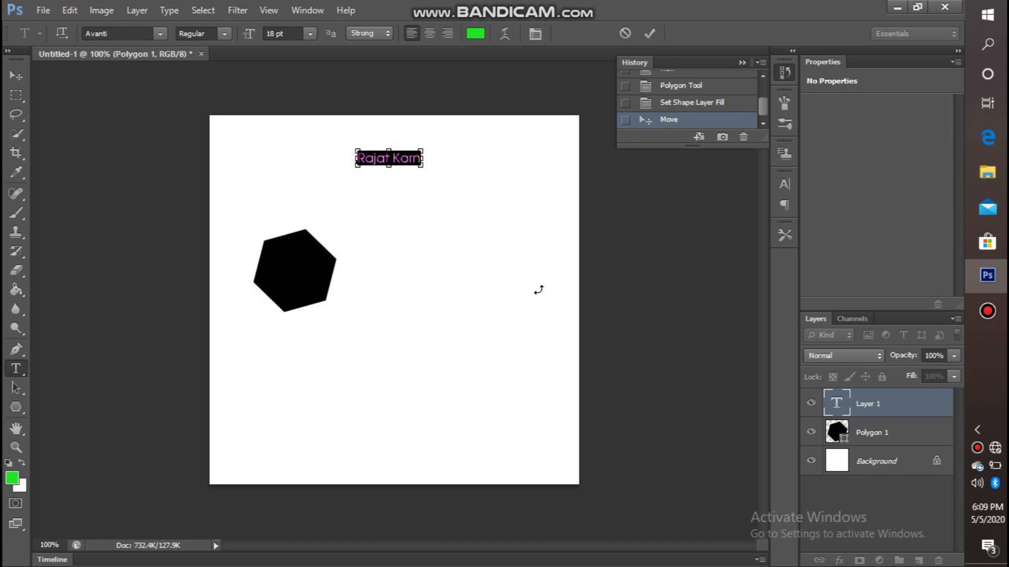
pyautogui.click(469, 35)
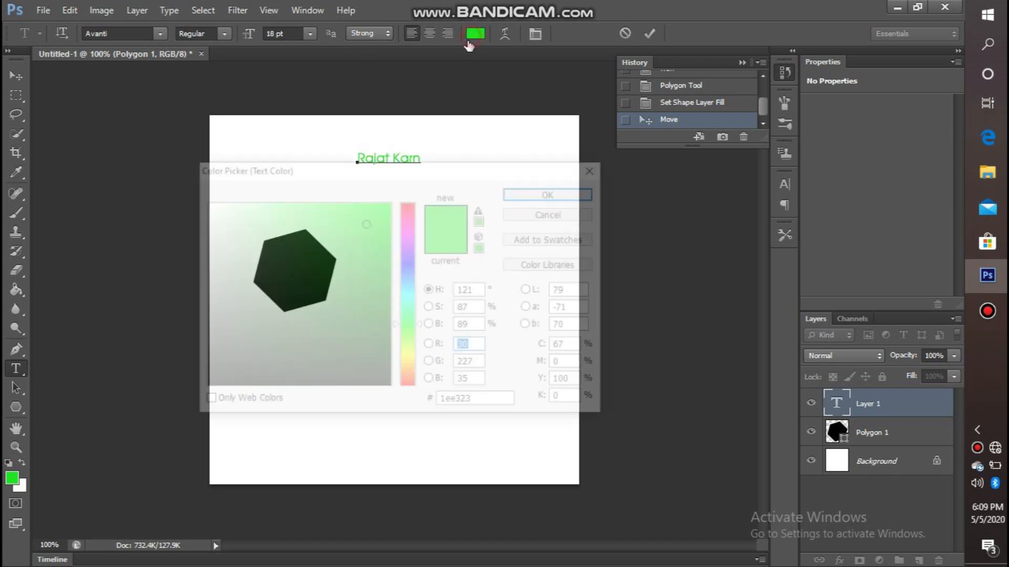
pyautogui.click(385, 387)
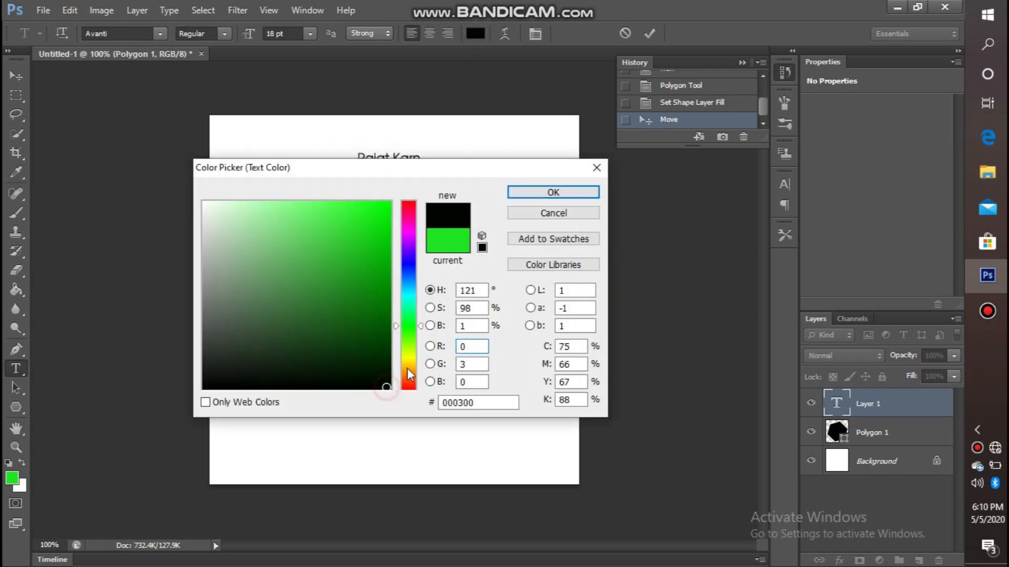
pyautogui.click(544, 193)
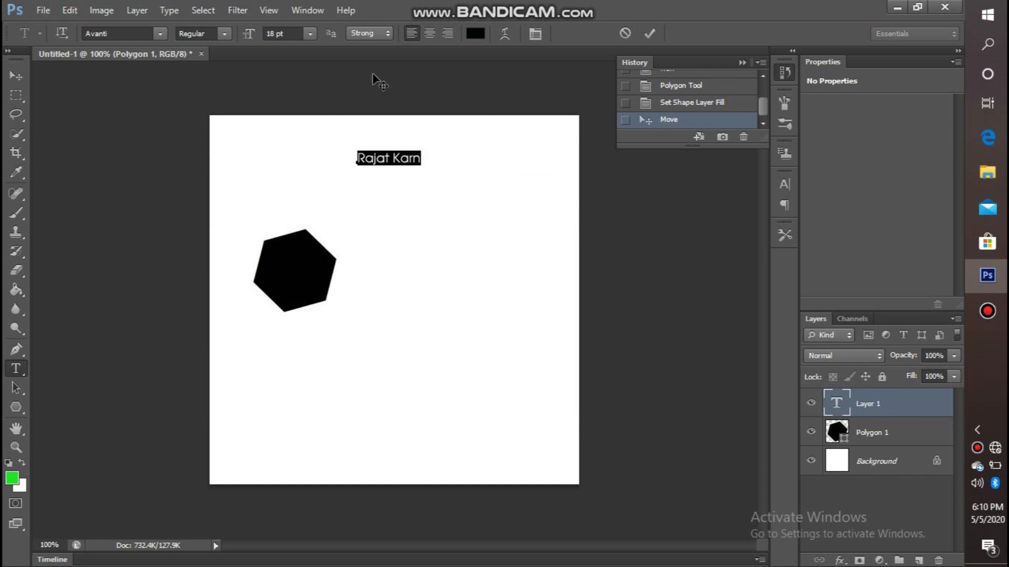
pyautogui.click(315, 33)
pyautogui.click(314, 262)
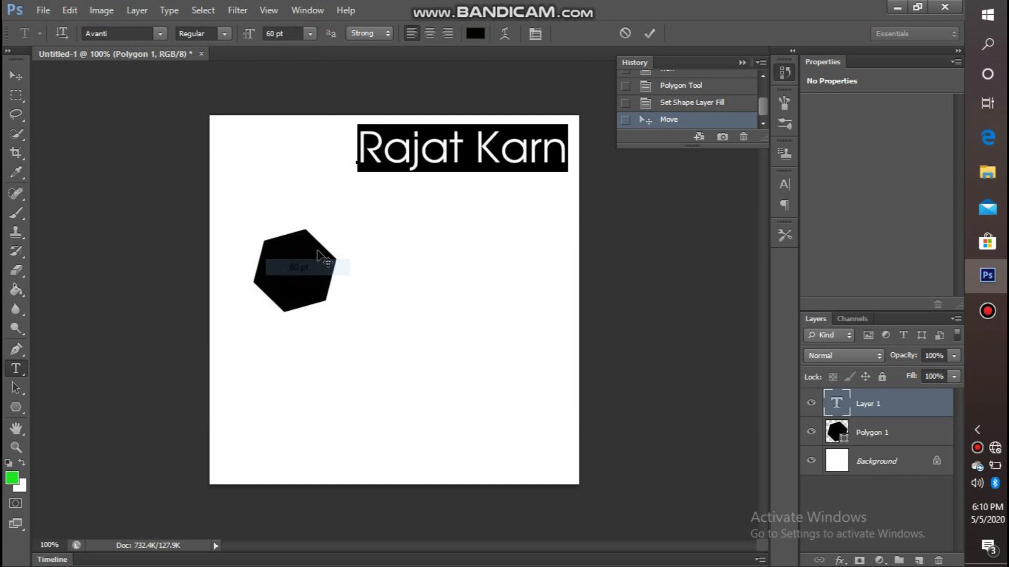
pyautogui.click(16, 77)
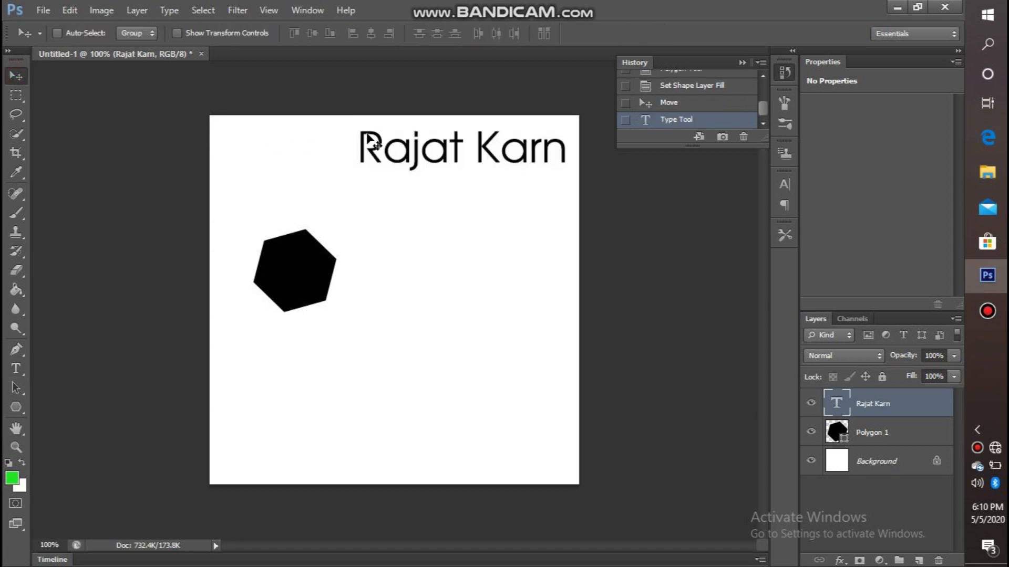
pyautogui.moveTo(400, 153); pyautogui.dragTo(413, 301)
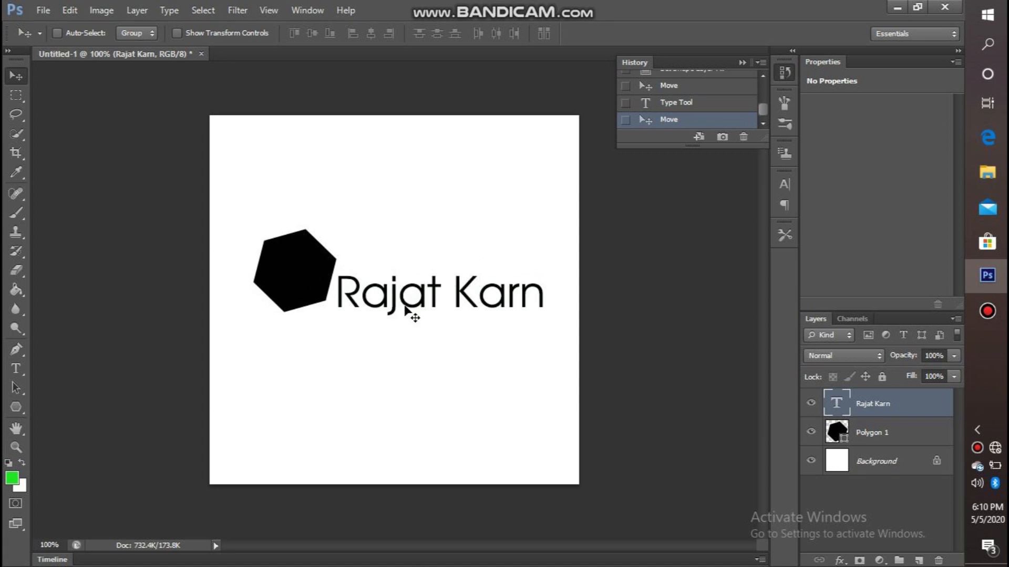
# - Turn the name's first letter R white and slide the name left so R overlaps the hexagon
pyautogui.click(15, 369)
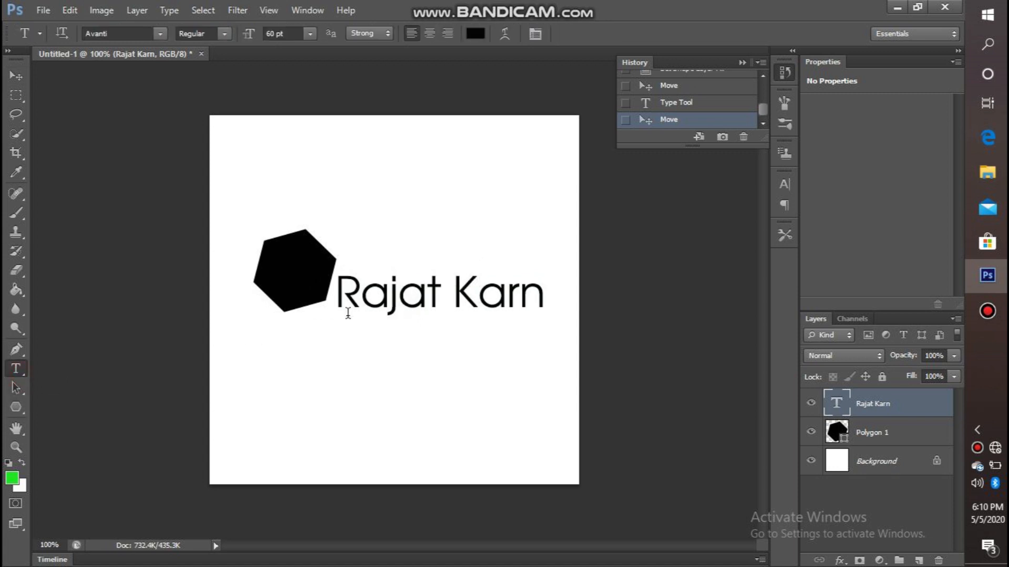
pyautogui.moveTo(362, 301); pyautogui.dragTo(347, 308)
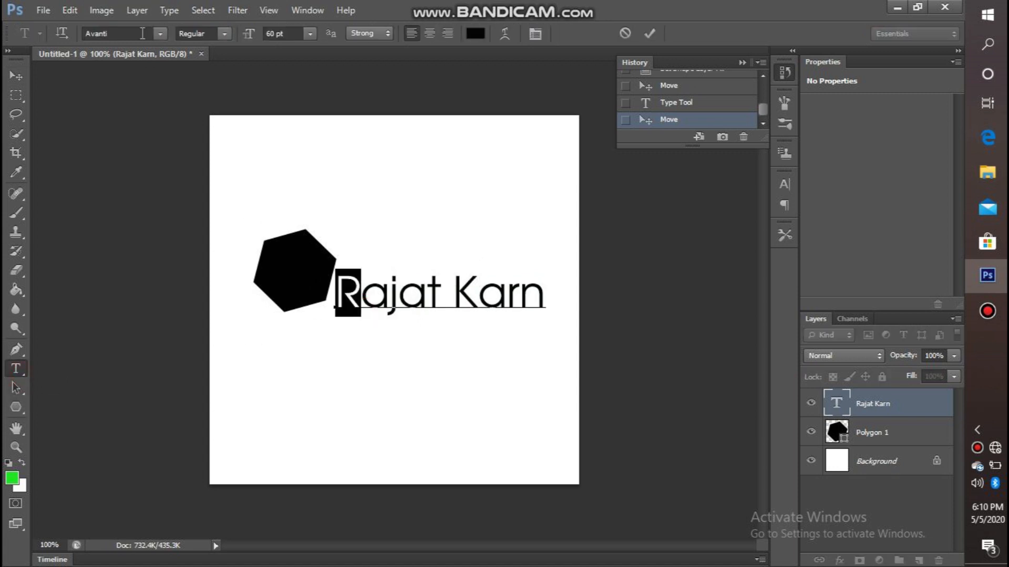
pyautogui.click(475, 33)
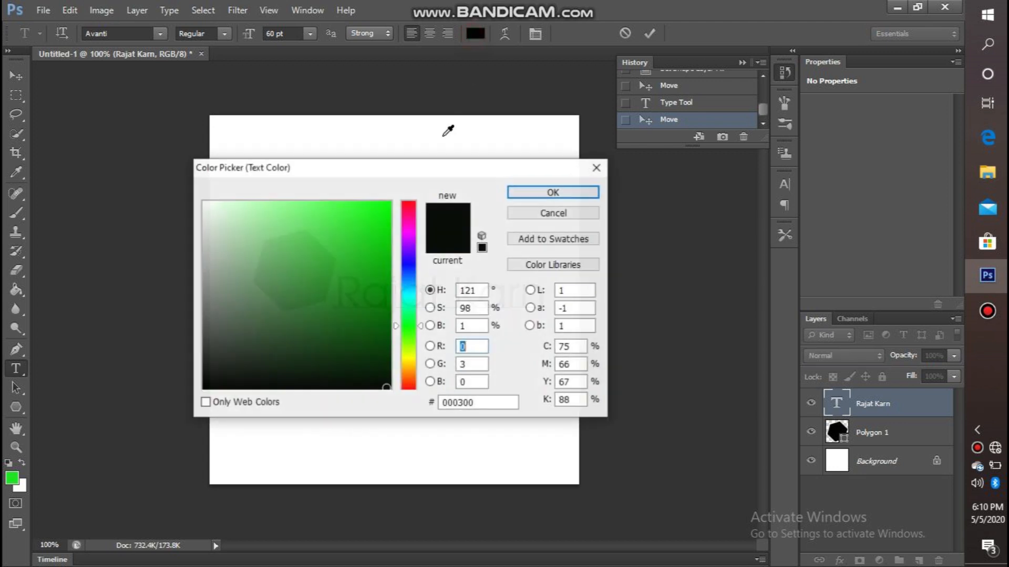
pyautogui.click(204, 203)
pyautogui.click(525, 194)
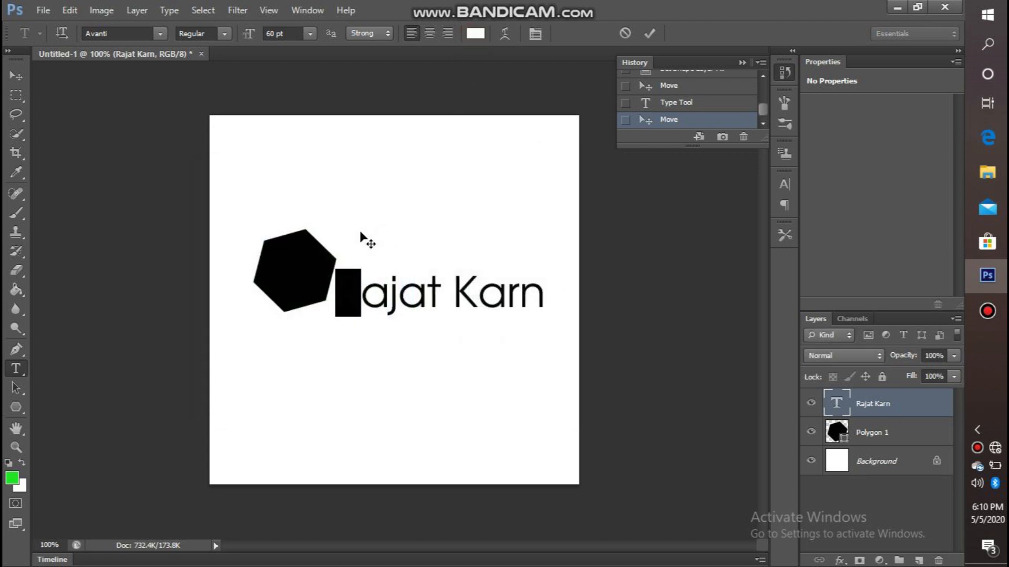
pyautogui.click(362, 312)
pyautogui.click(16, 75)
pyautogui.moveTo(402, 295); pyautogui.dragTo(367, 285)
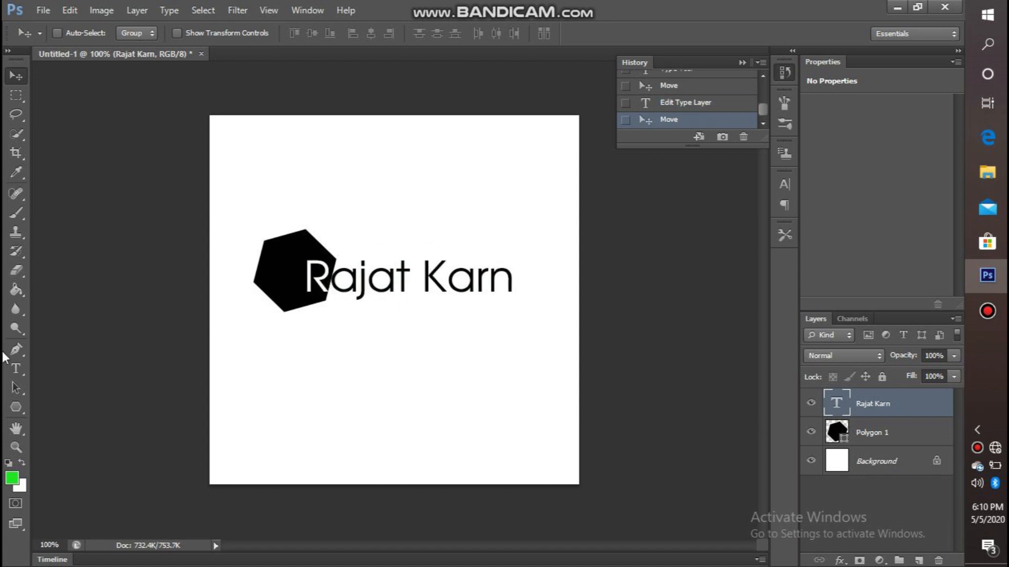
# - Add spacing after the R and nudge the name slightly left
pyautogui.click(20, 368)
pyautogui.click(341, 278)
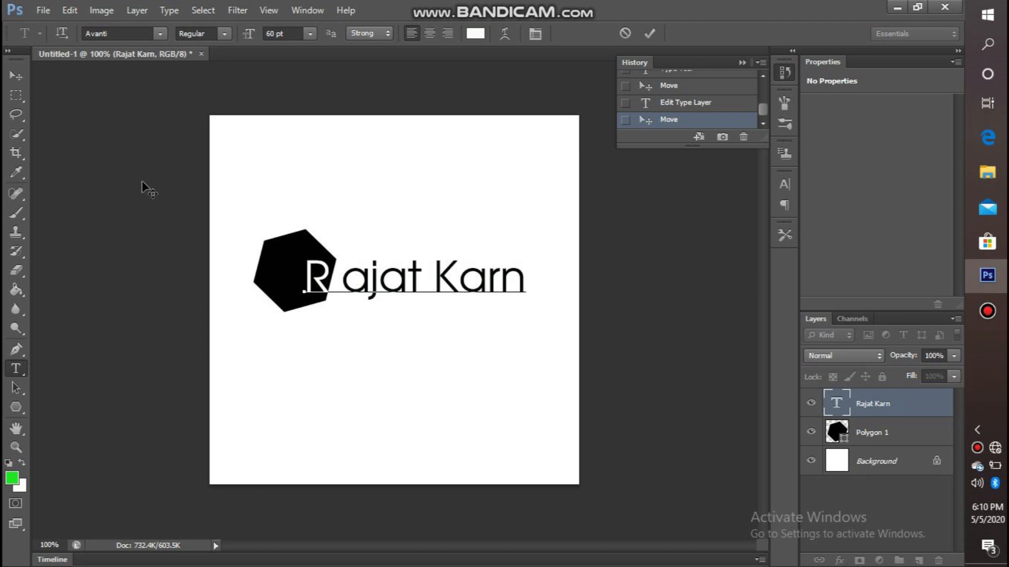
pyautogui.click(16, 76)
pyautogui.moveTo(374, 278); pyautogui.dragTo(364, 278)
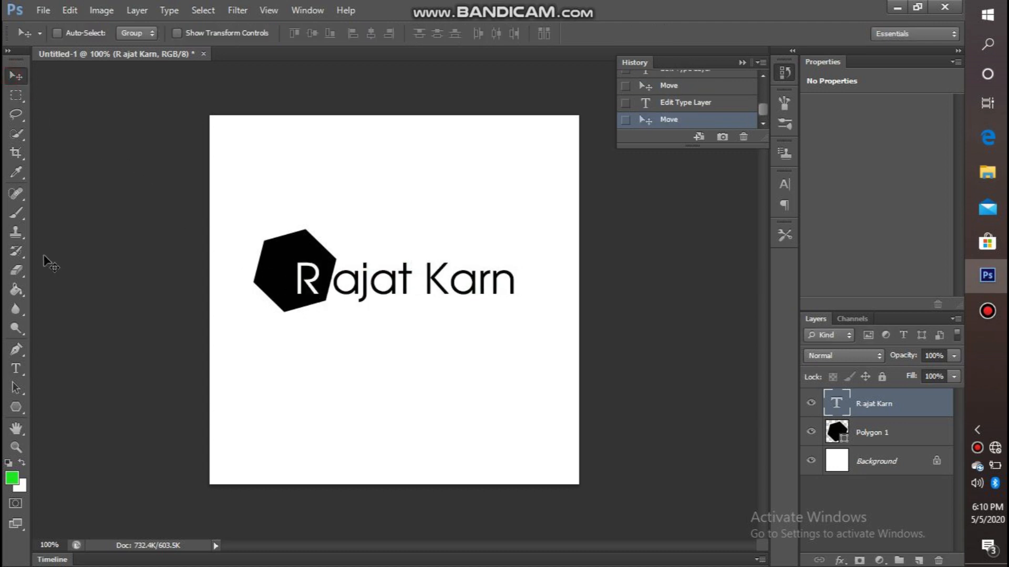
# - Enlarge the letter R to 72 pt and move the name up-left over the hexagon
pyautogui.click(15, 369)
pyautogui.doubleClick(303, 288)
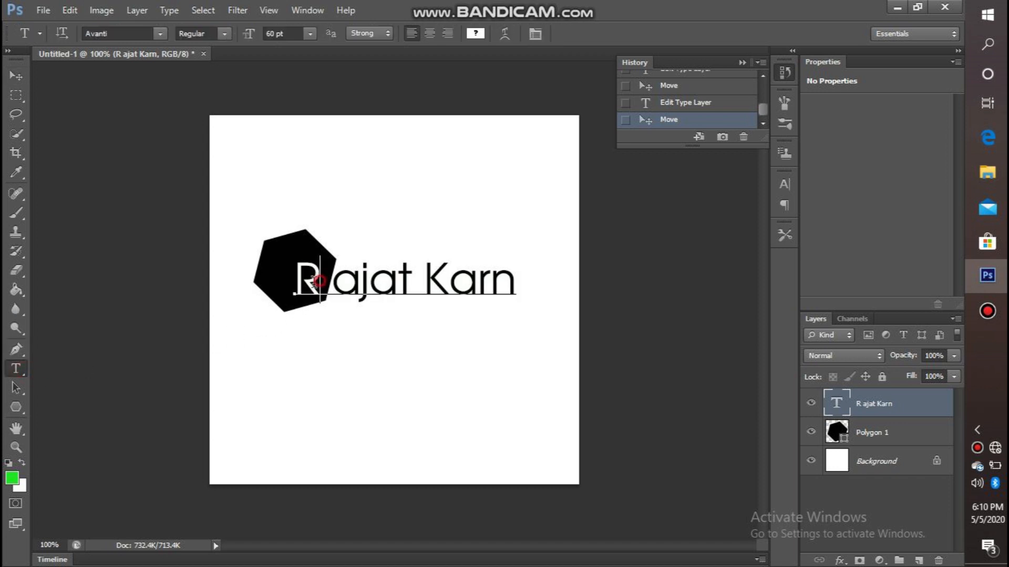
pyautogui.click(310, 34)
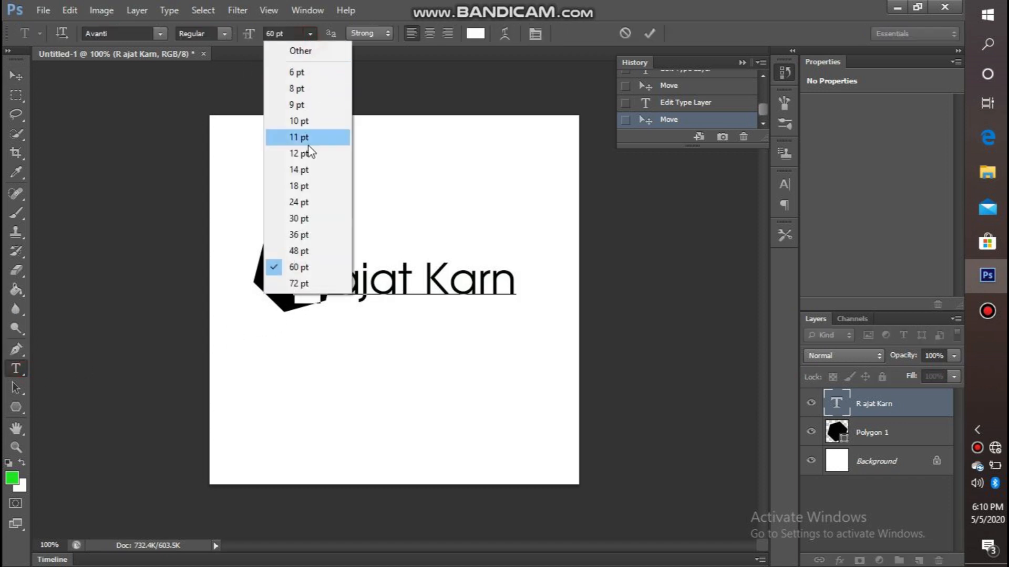
pyautogui.click(293, 282)
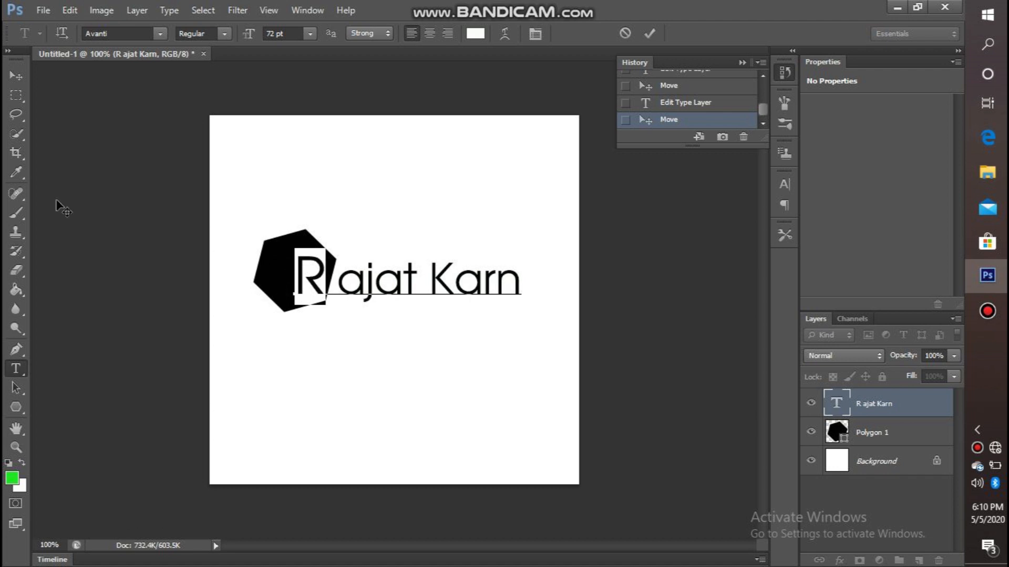
pyautogui.click(17, 80)
pyautogui.moveTo(311, 279); pyautogui.dragTo(303, 282)
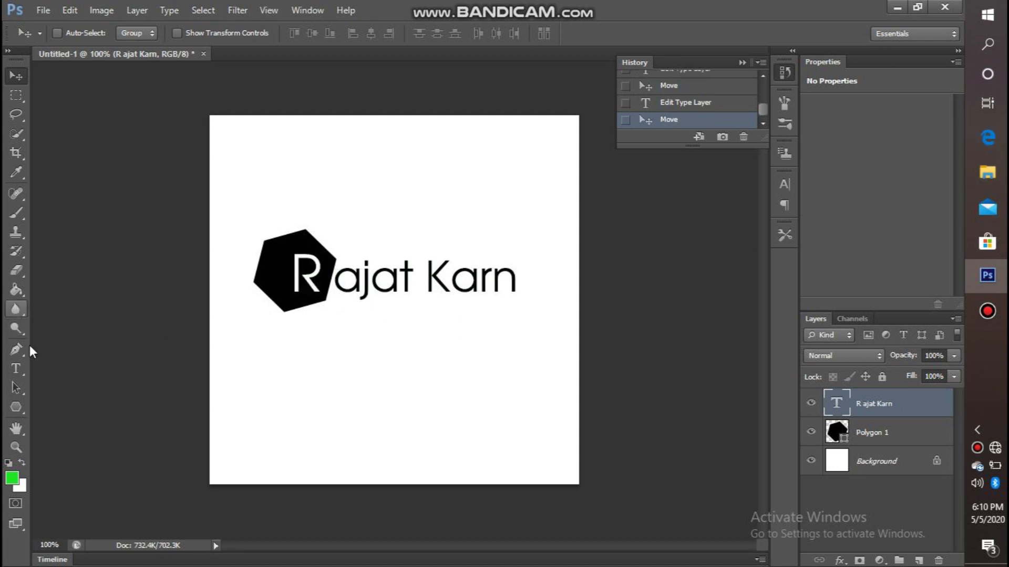
# - Add a 14 pt black Instagram link line below the name
pyautogui.click(16, 370)
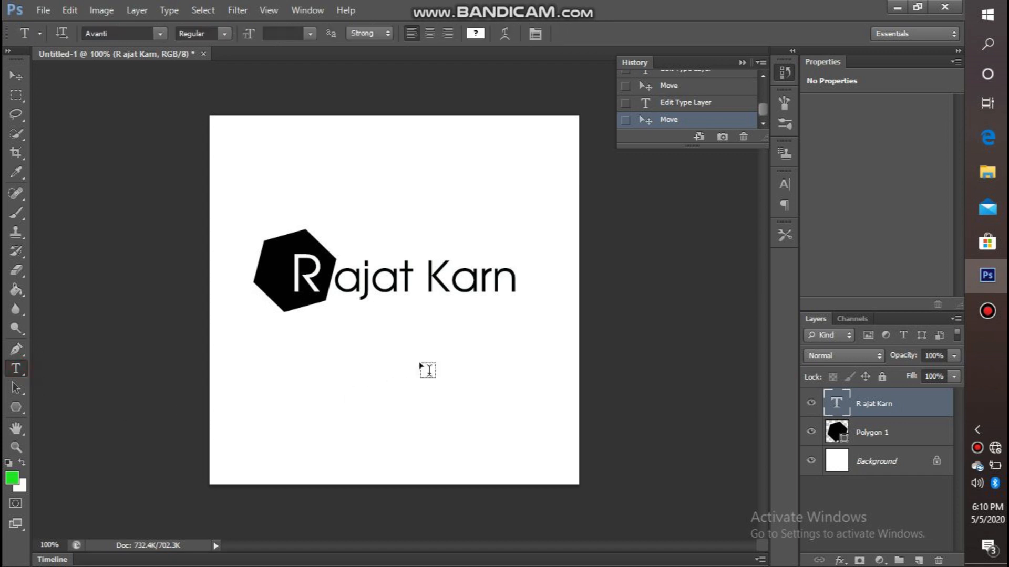
pyautogui.click(304, 350)
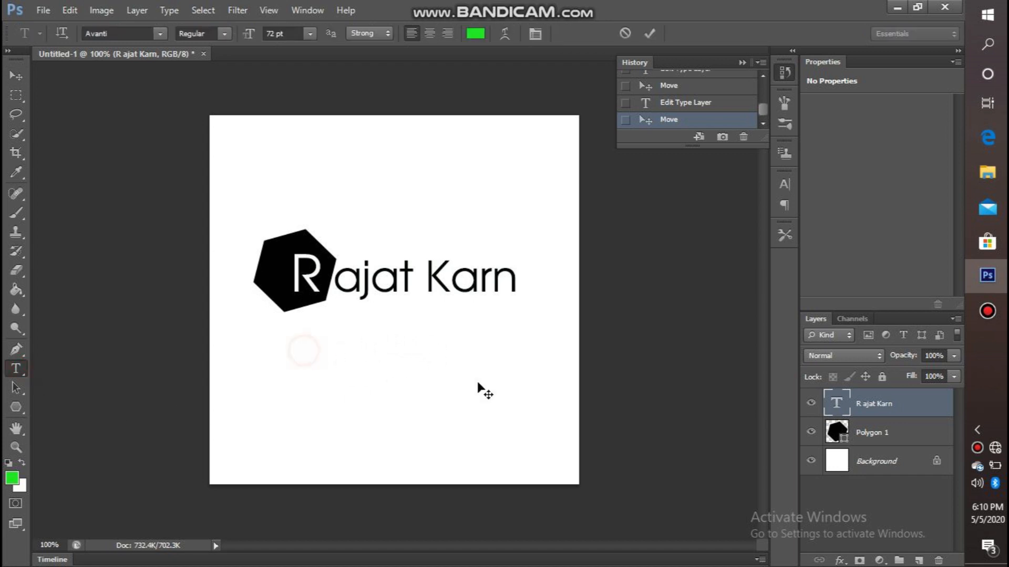
pyautogui.click(311, 35)
pyautogui.click(304, 168)
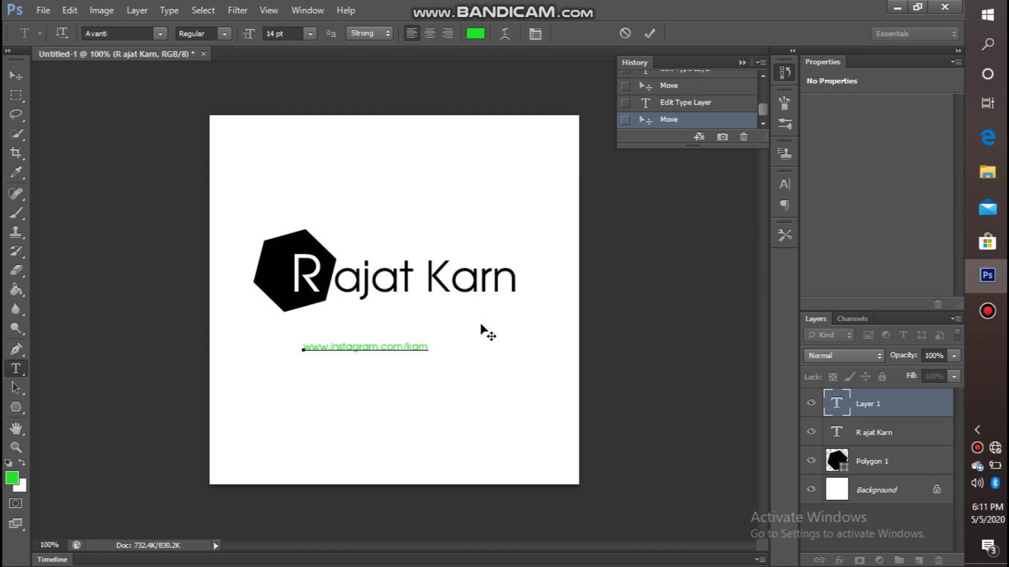
pyautogui.hotkey('ctrl', 'a')
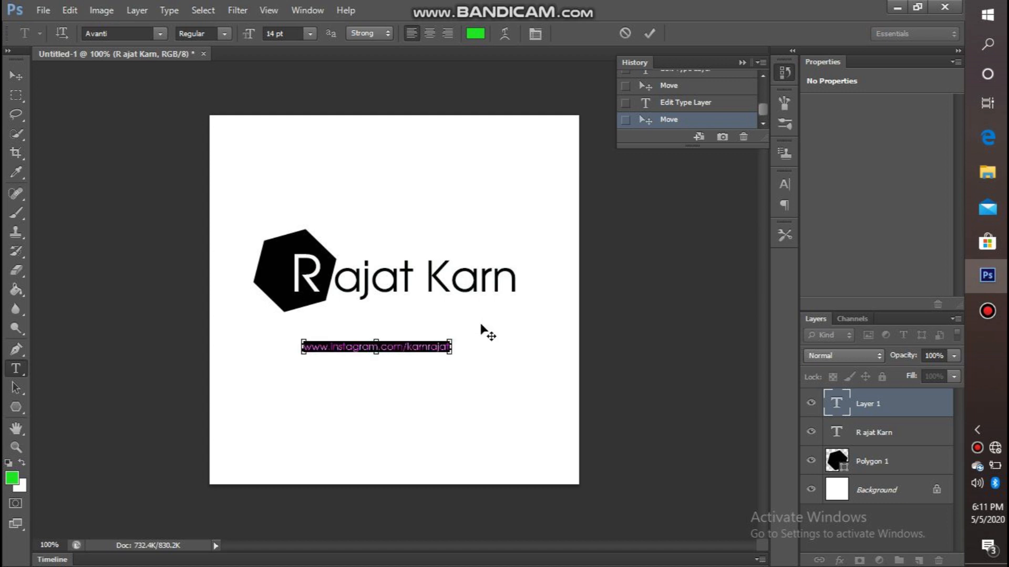
pyautogui.click(476, 33)
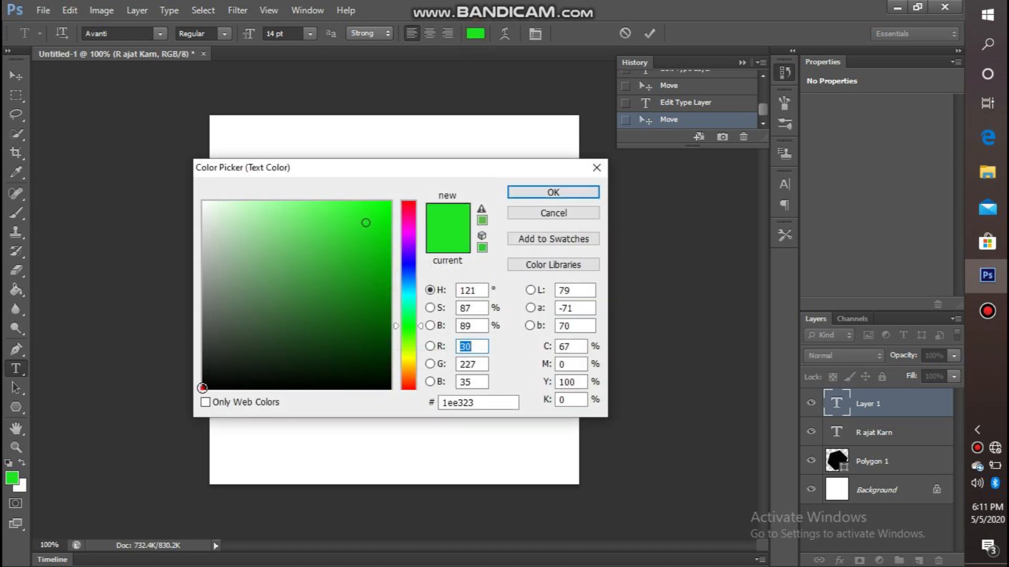
pyautogui.click(203, 388)
pyautogui.click(541, 194)
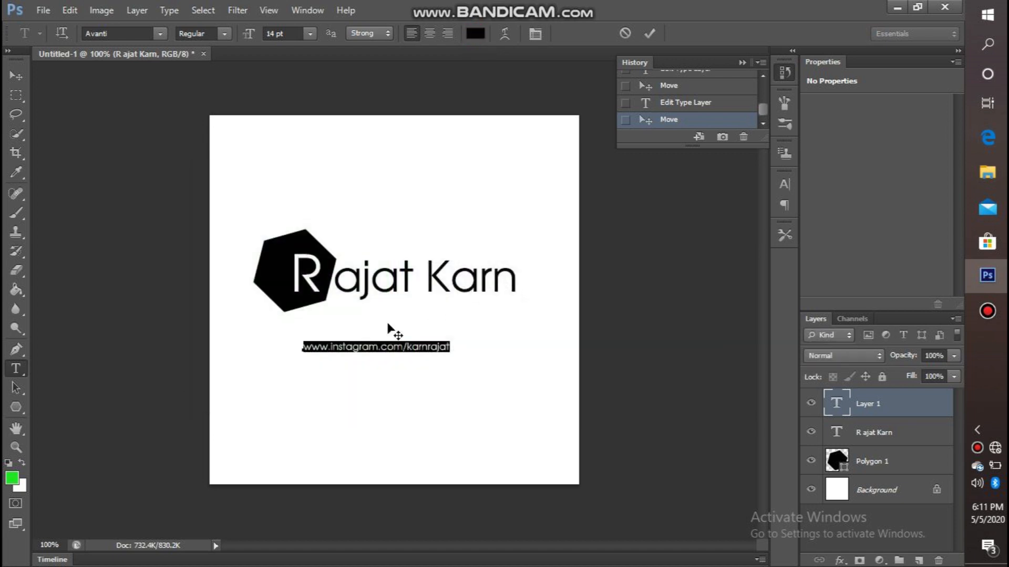
# - Place the link line just under the name and lower the hexagon slightly
pyautogui.click(8, 74)
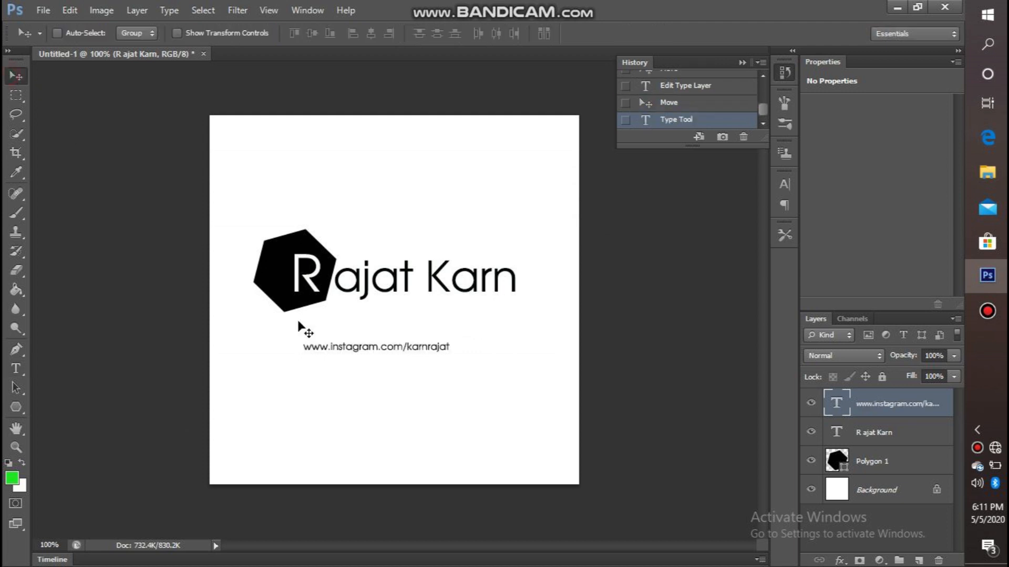
pyautogui.moveTo(370, 347); pyautogui.dragTo(429, 303)
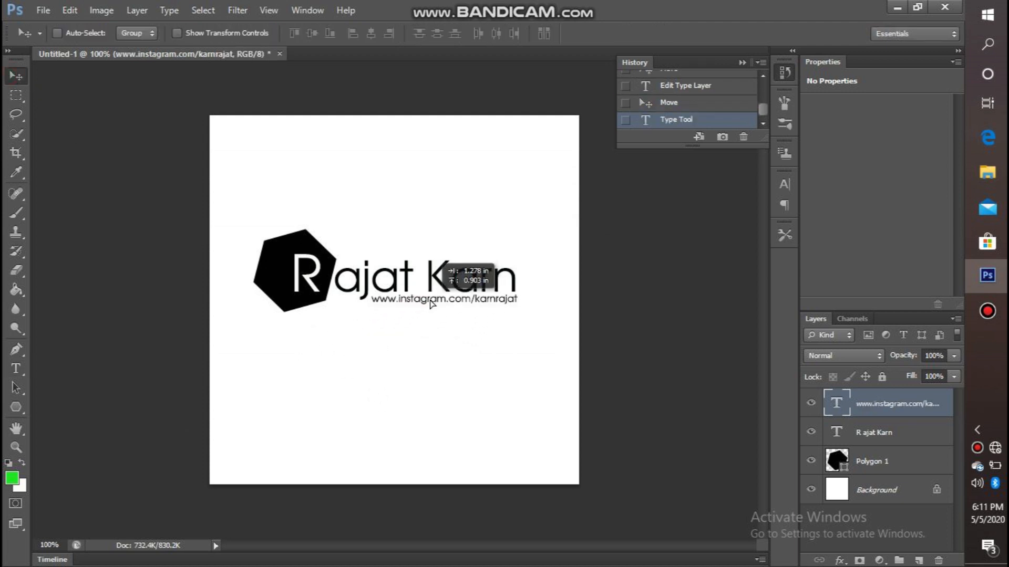
pyautogui.moveTo(430, 301); pyautogui.dragTo(430, 302)
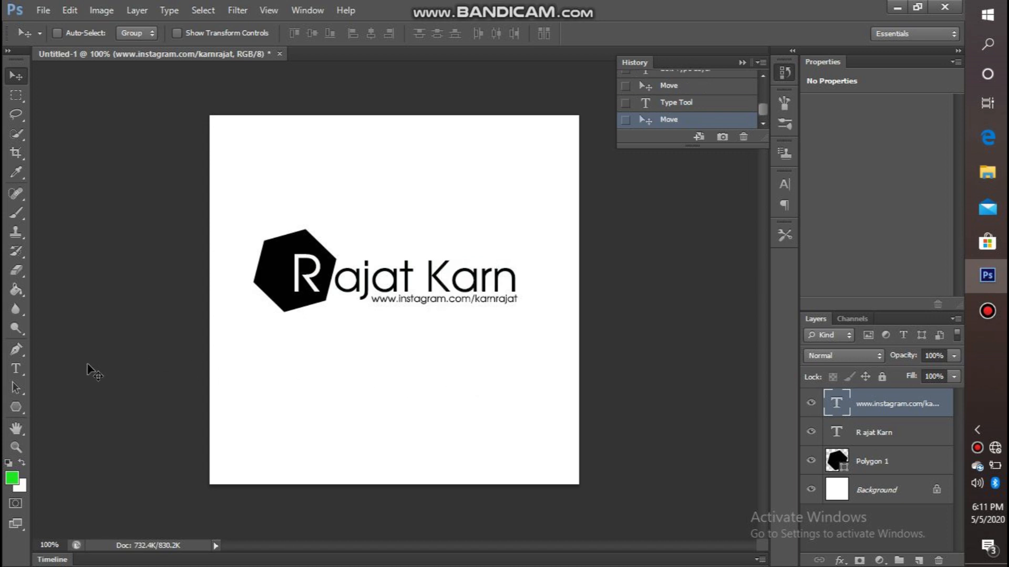
pyautogui.moveTo(874, 460); pyautogui.dragTo(858, 476)
pyautogui.moveTo(274, 309); pyautogui.dragTo(273, 314)
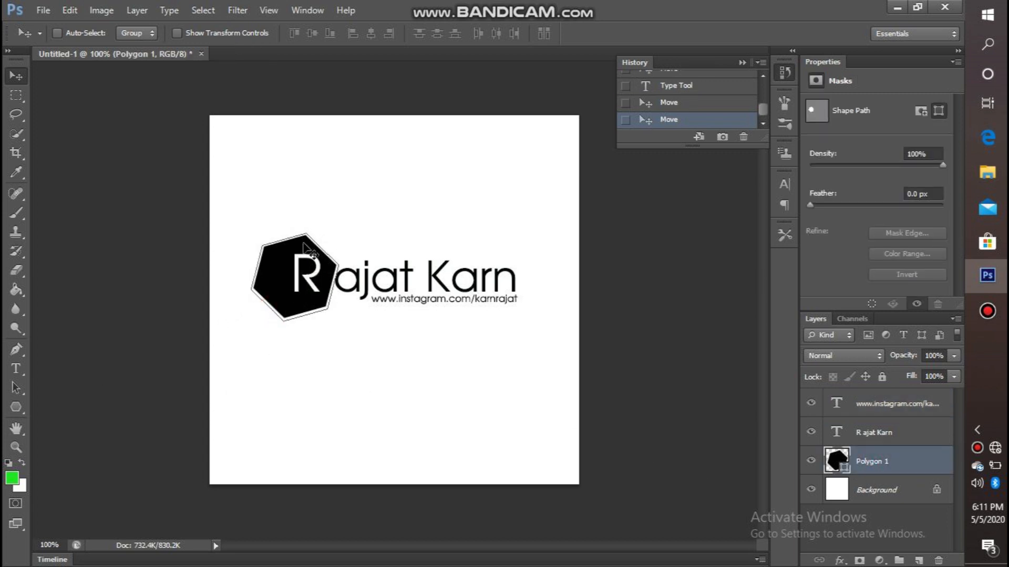
# - Rotate the hexagon about 15° upright and shift it right and down behind the R
pyautogui.moveTo(280, 292); pyautogui.dragTo(280, 285)
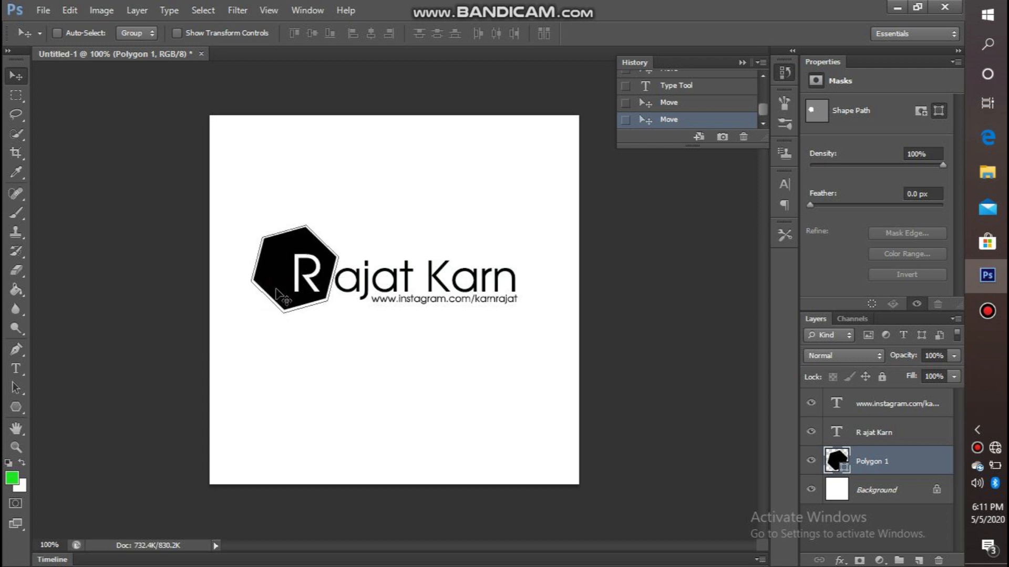
pyautogui.click(178, 33)
pyautogui.moveTo(349, 222); pyautogui.dragTo(334, 209)
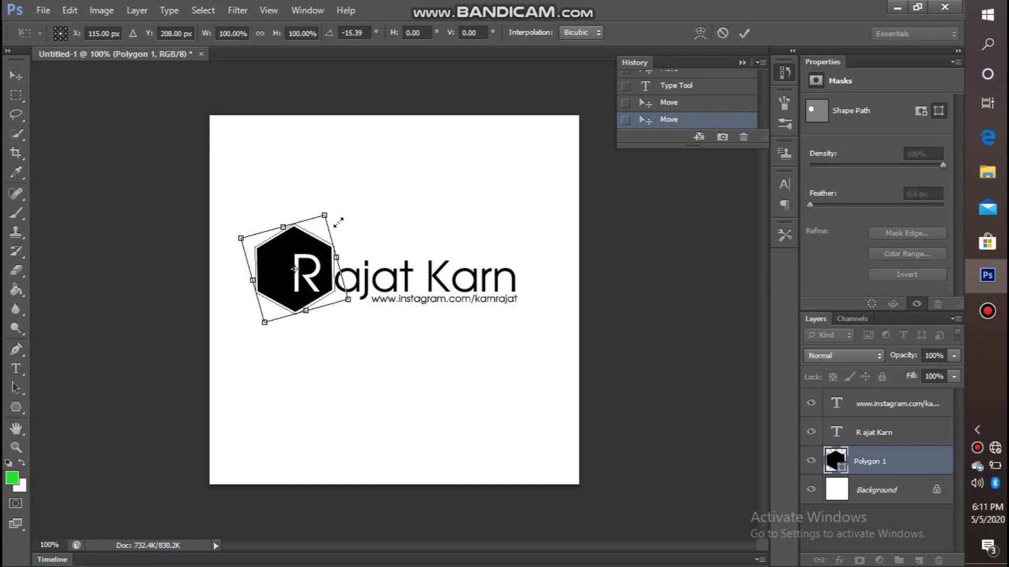
pyautogui.click(16, 76)
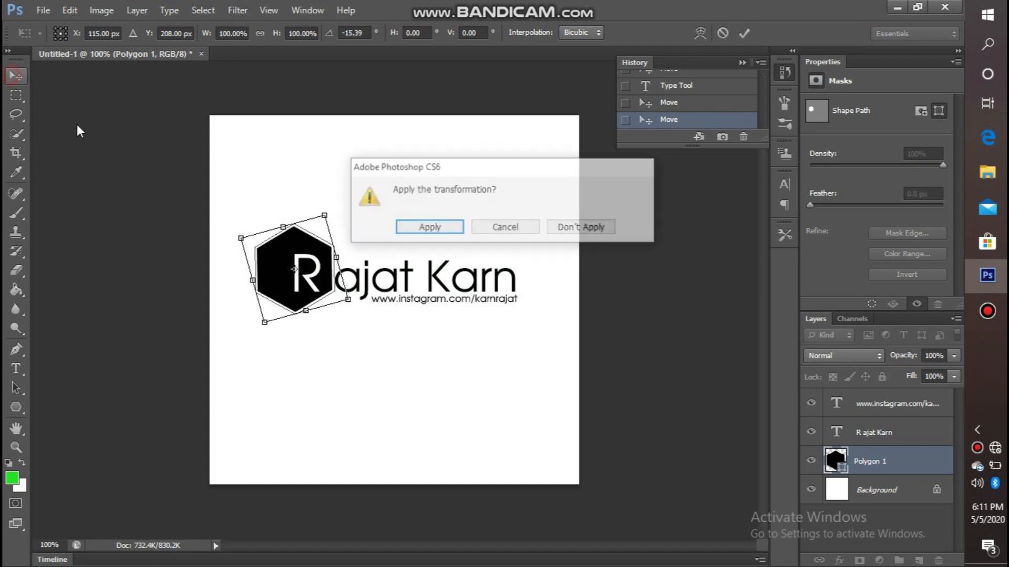
pyautogui.click(418, 231)
pyautogui.click(276, 292)
pyautogui.moveTo(277, 300); pyautogui.dragTo(284, 298)
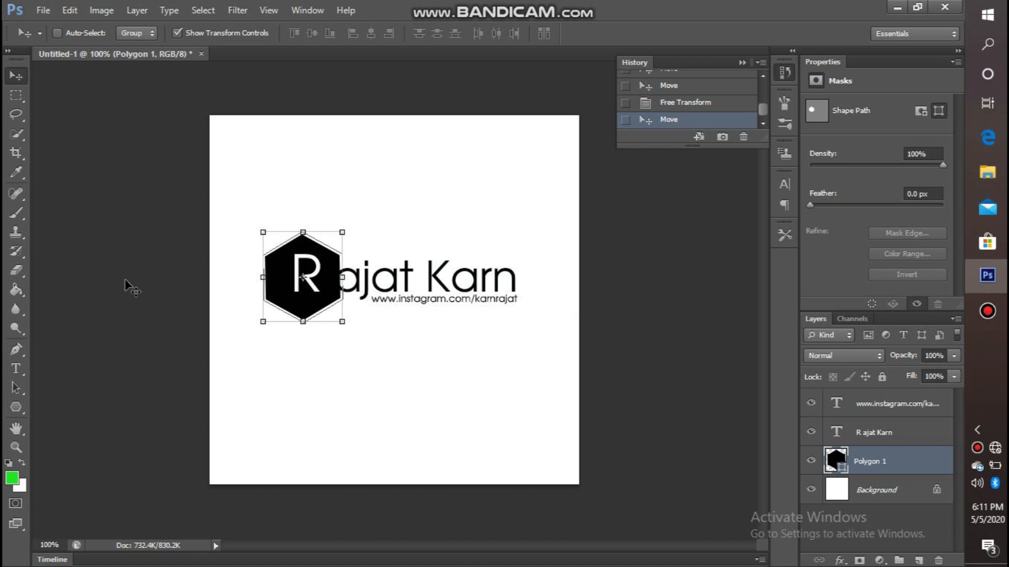
# - Color the space and the 'a' after the R white in the name
pyautogui.click(16, 369)
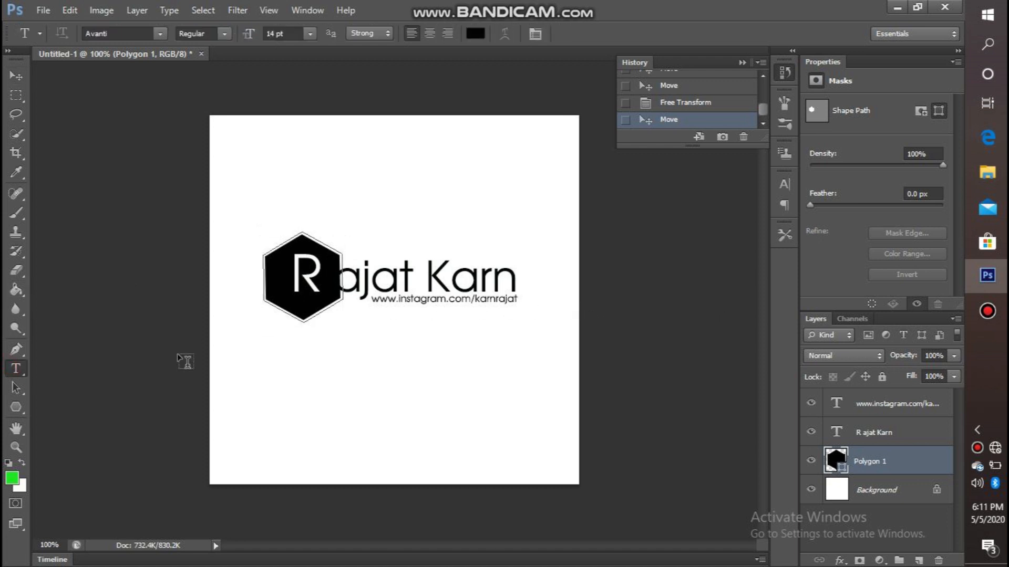
pyautogui.click(360, 282)
pyautogui.moveTo(360, 282); pyautogui.dragTo(325, 281)
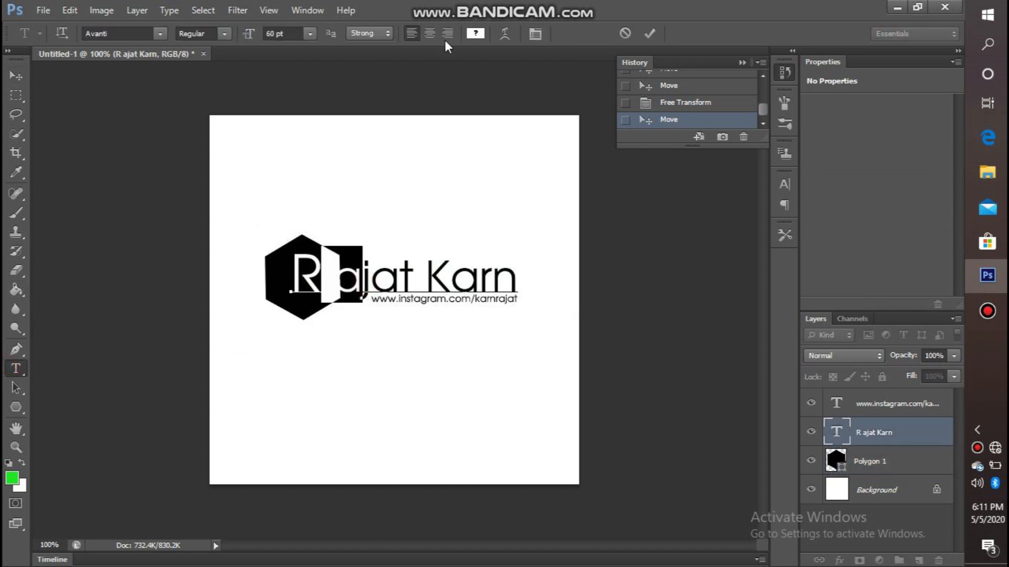
pyautogui.click(475, 33)
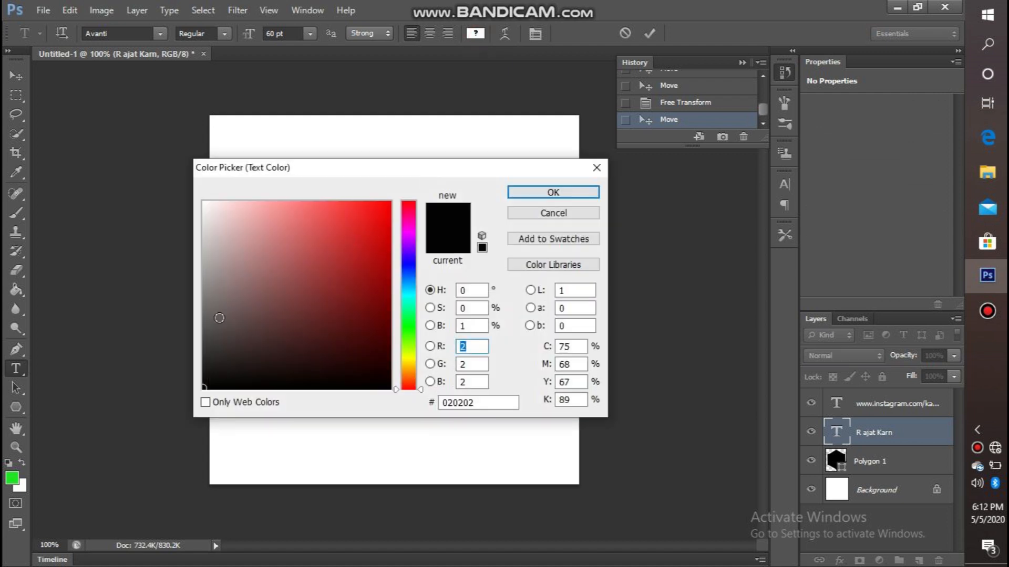
pyautogui.click(205, 202)
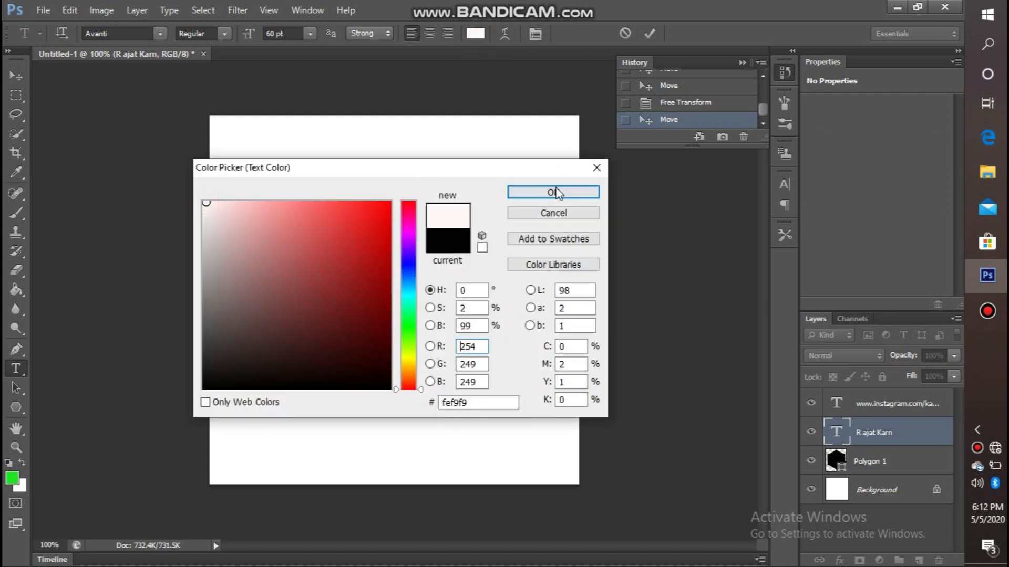
pyautogui.click(556, 191)
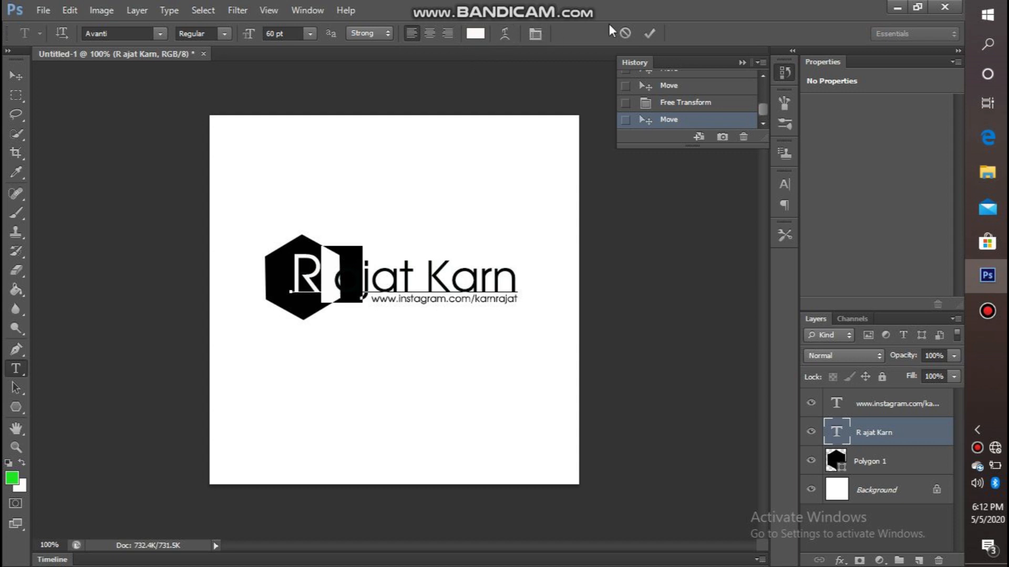
pyautogui.click(649, 33)
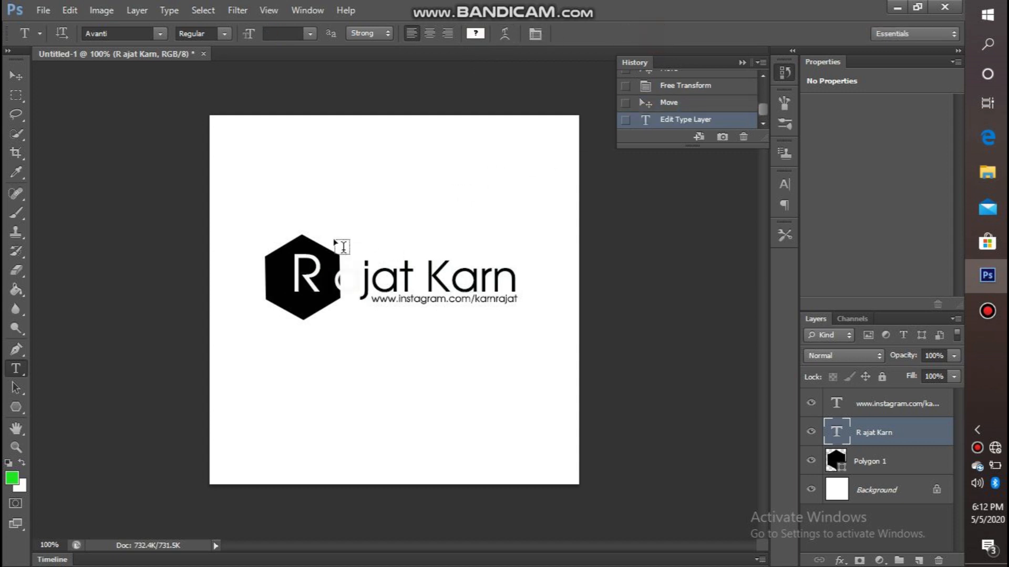
# - Delete the gap after the R and nudge the name text slightly left
pyautogui.click(335, 281)
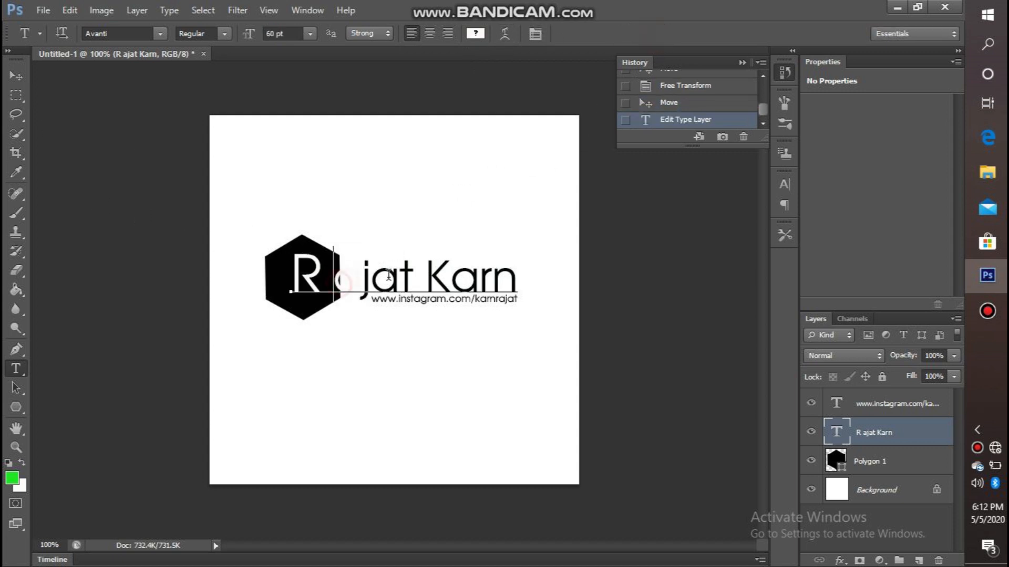
pyautogui.press('Delete')
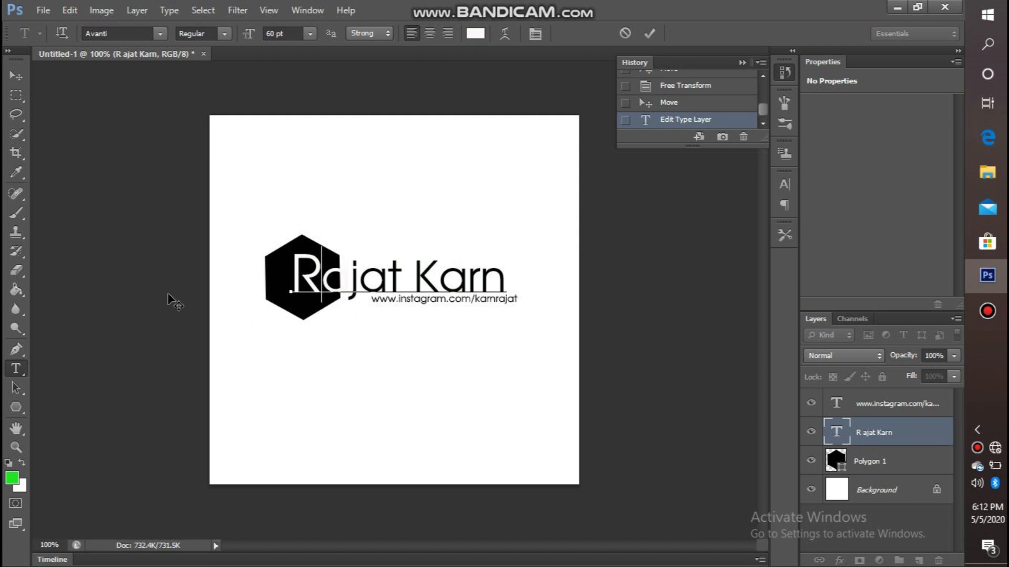
pyautogui.click(15, 75)
pyautogui.press('Left')
pyautogui.press('Left')
pyautogui.press('Left')
pyautogui.press('Left')
pyautogui.press('Left')
pyautogui.press('Left')
pyautogui.press('Left')
pyautogui.press('Left')
pyautogui.press('Left')
pyautogui.press('Left')
pyautogui.press('Left')
pyautogui.press('Left')
pyautogui.press('Left')
pyautogui.press('Left')
pyautogui.press('Left')
pyautogui.press('Left')
pyautogui.press('Left')
pyautogui.press('Left')
pyautogui.press('Left')
pyautogui.press('Left')
pyautogui.press('Left')
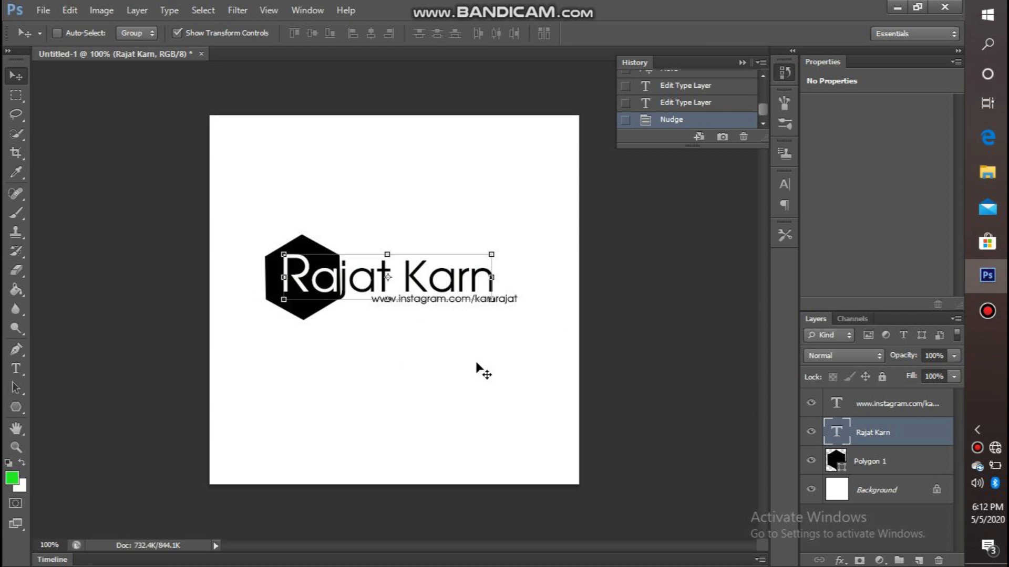
# - Hide the transform controls and move the Instagram link line left under the name
pyautogui.click(177, 32)
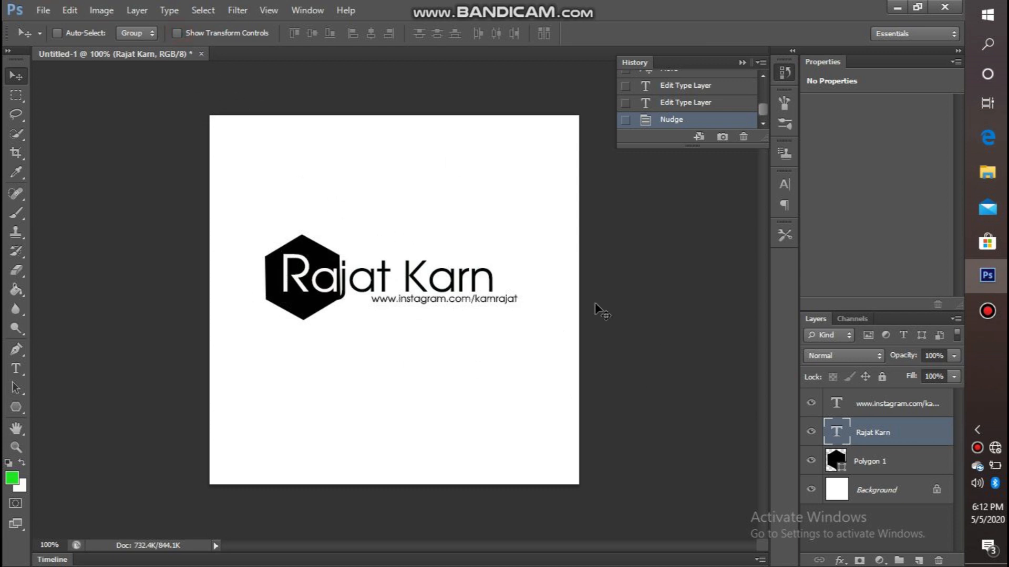
pyautogui.click(897, 409)
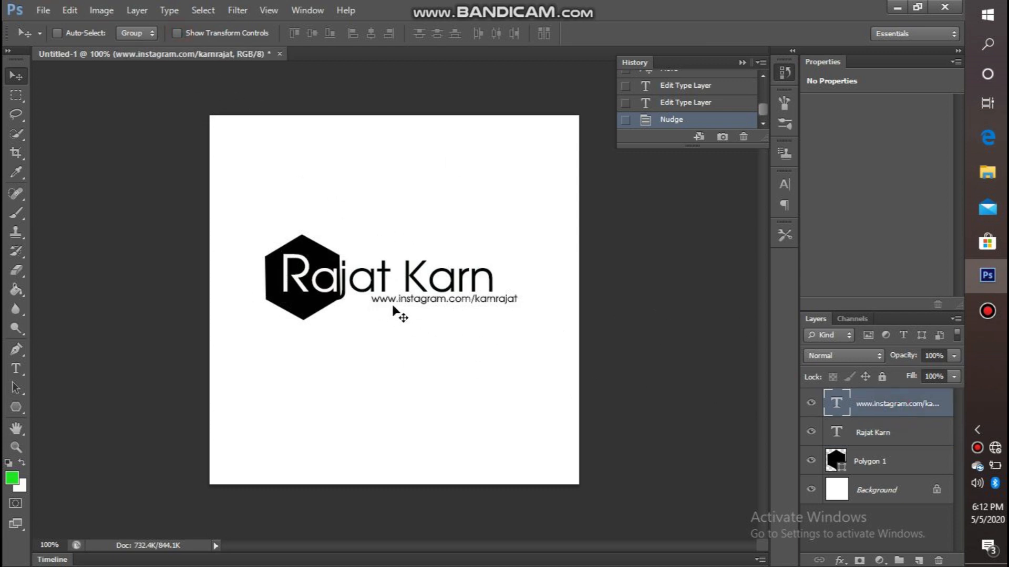
pyautogui.moveTo(399, 303); pyautogui.dragTo(382, 303)
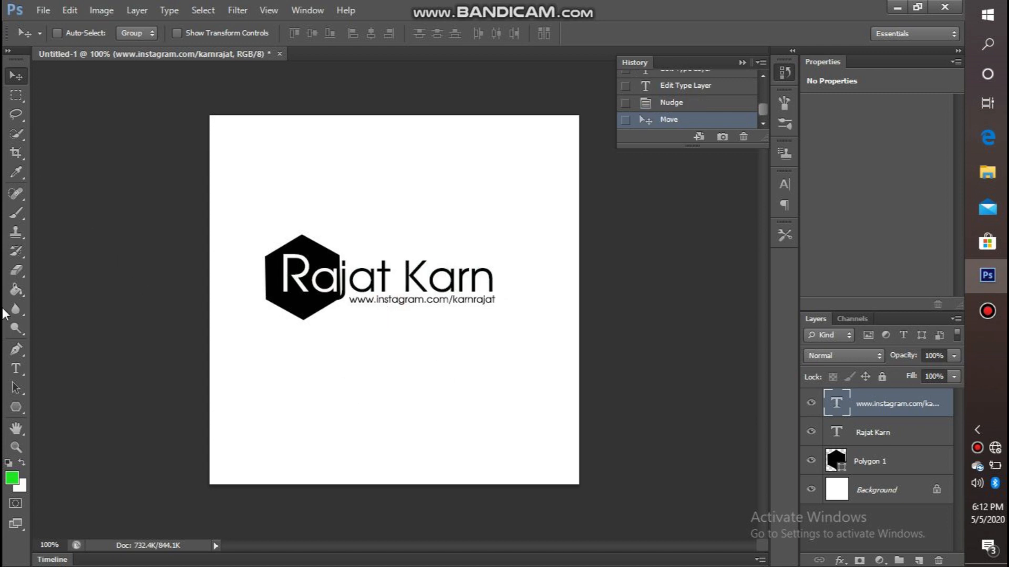
pyautogui.click(16, 369)
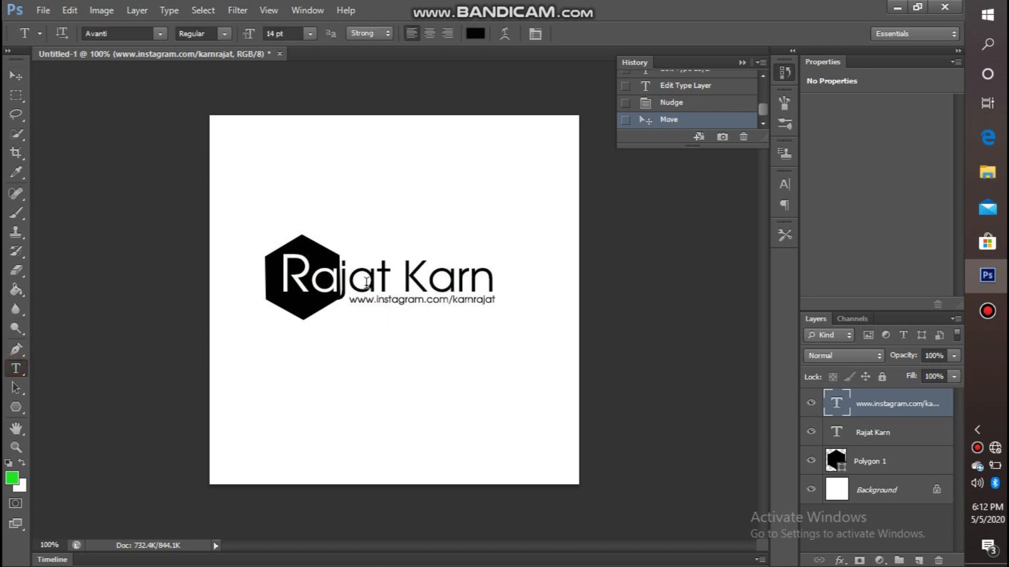
# - Insert a hyphen after the first two letters of the name
pyautogui.click(342, 281)
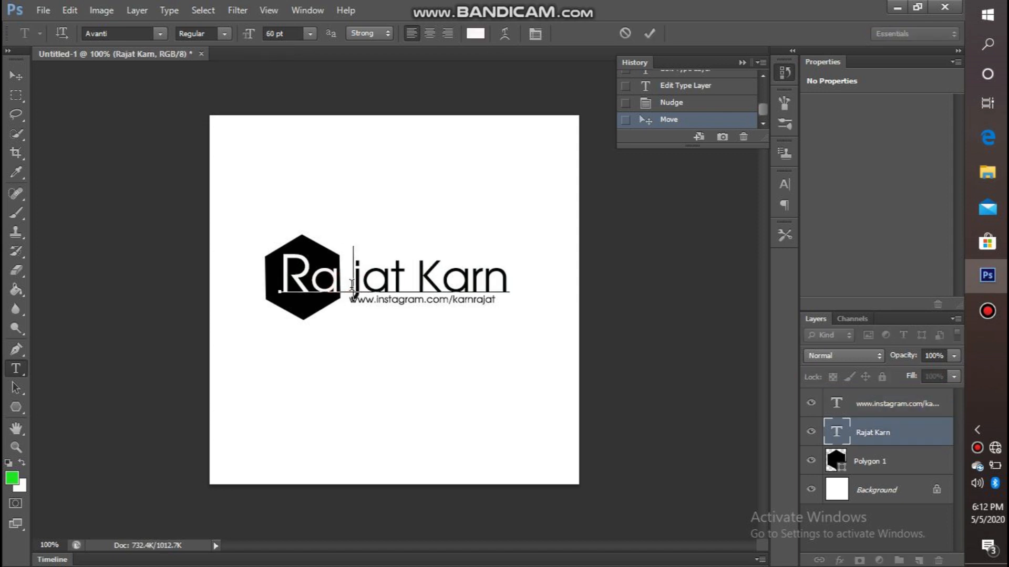
pyautogui.click(508, 276)
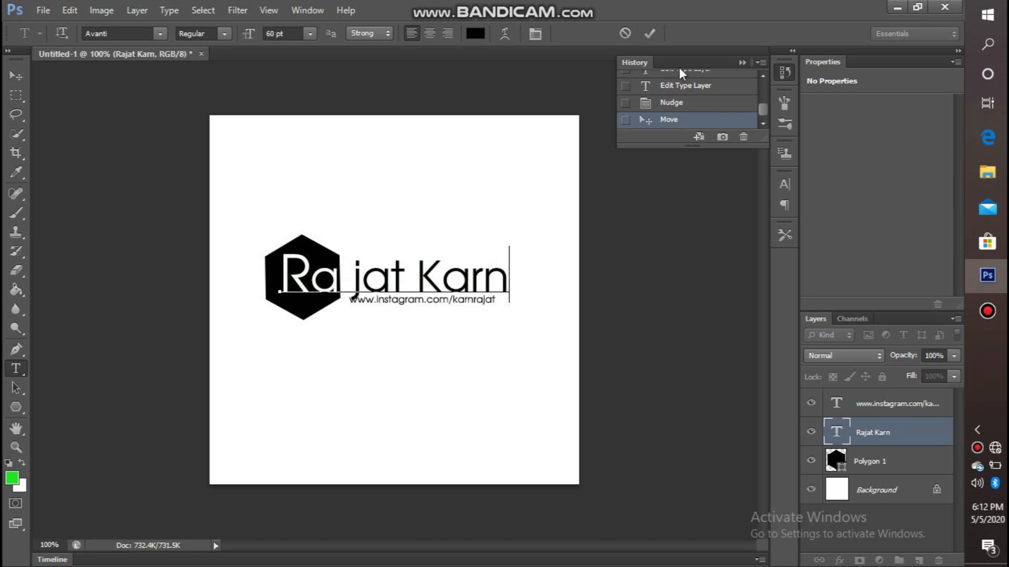
pyautogui.click(650, 34)
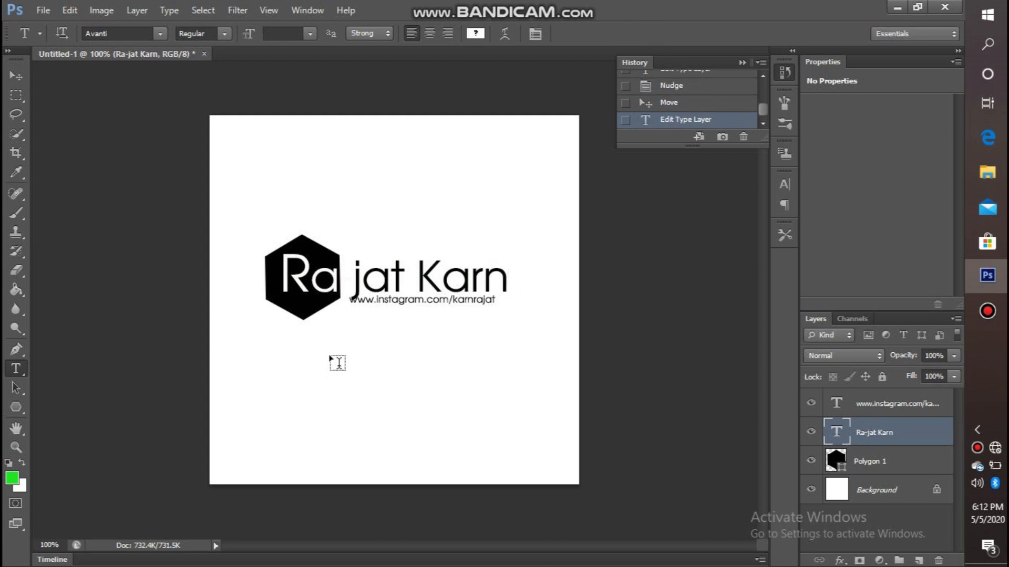
# - Color the new hyphen black and commit the name edit
pyautogui.moveTo(352, 287); pyautogui.dragTo(340, 278)
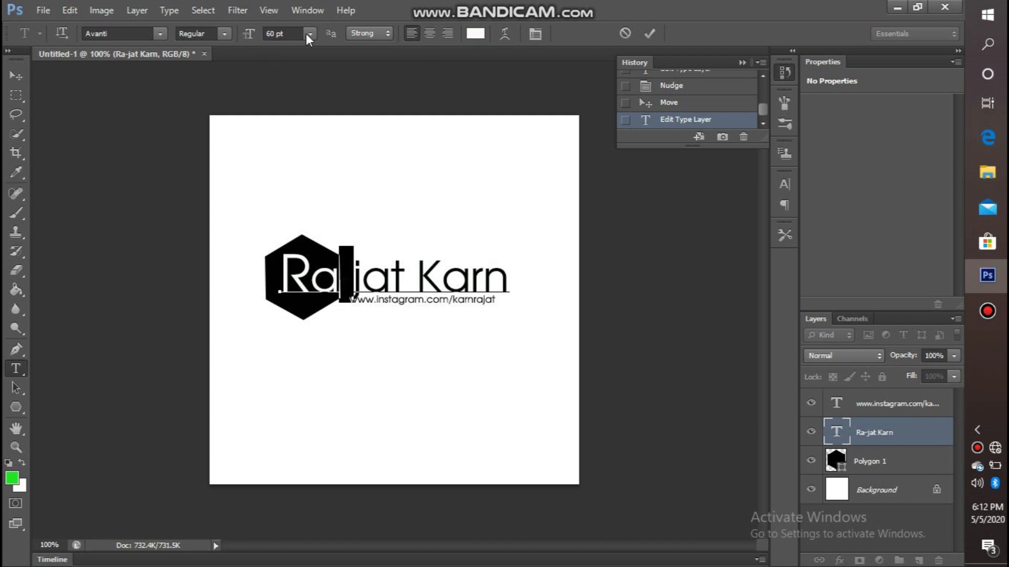
pyautogui.click(475, 33)
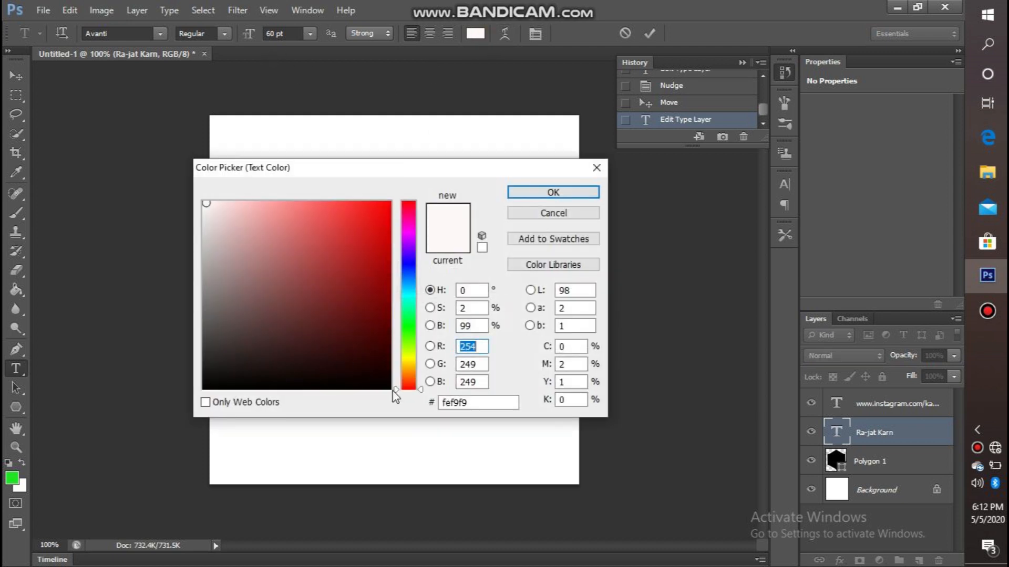
pyautogui.click(387, 386)
pyautogui.click(578, 193)
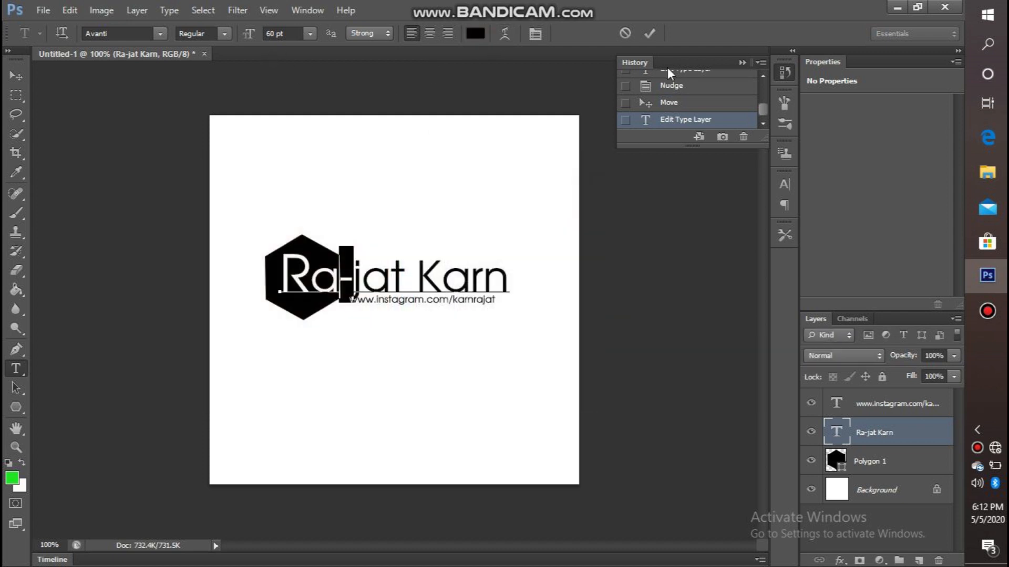
pyautogui.click(650, 34)
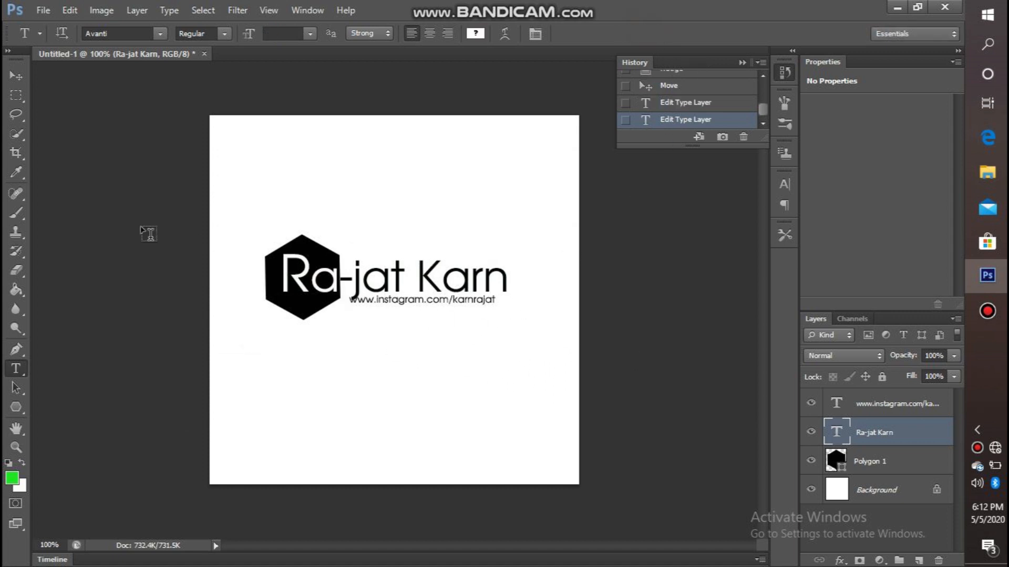
pyautogui.click(15, 76)
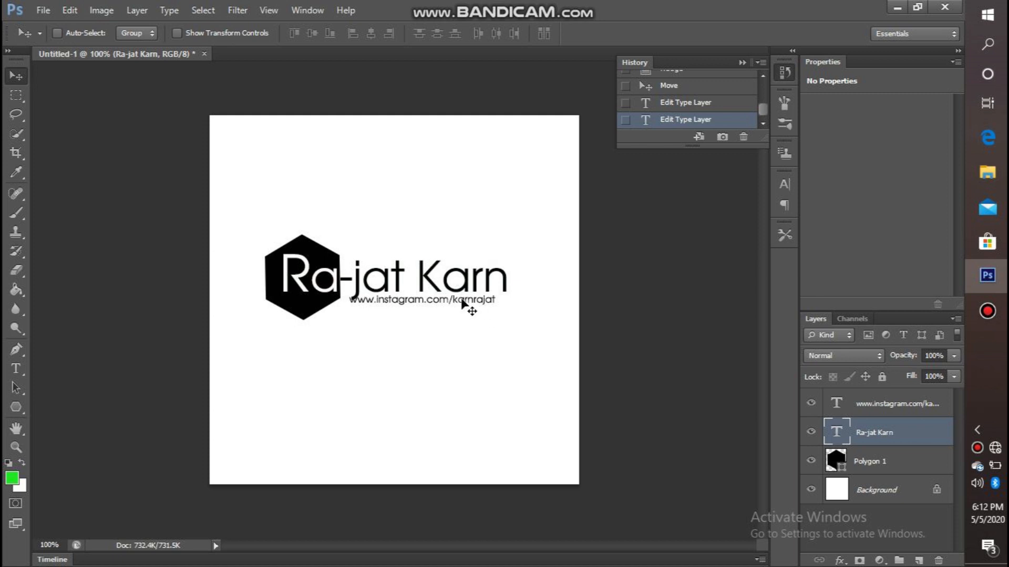
pyautogui.moveTo(461, 301); pyautogui.dragTo(462, 303)
# - Nudge the link line right and add a leading '-' and trailing '*' to it
pyautogui.click(878, 403)
pyautogui.moveTo(422, 299); pyautogui.dragTo(437, 303)
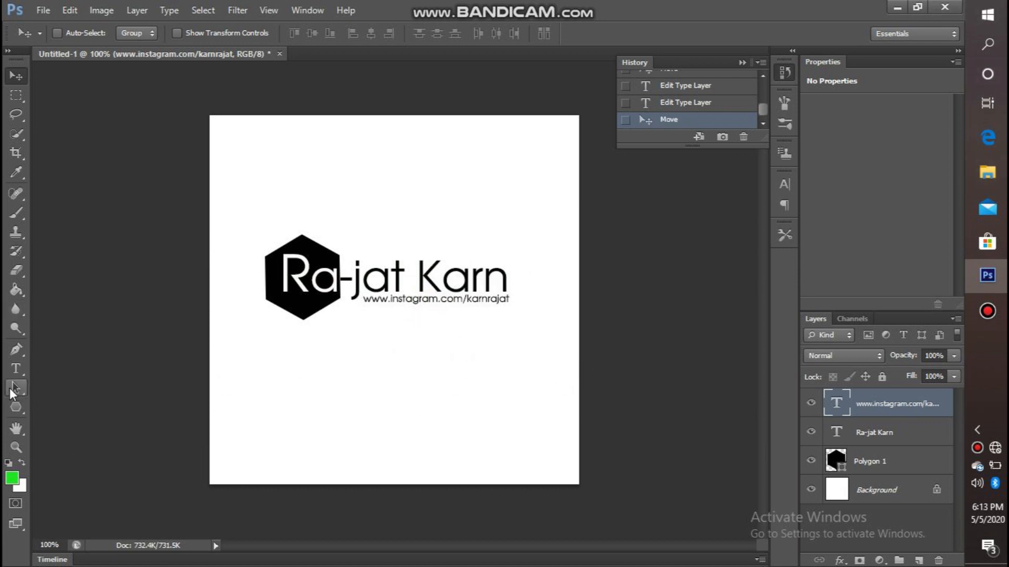
pyautogui.click(15, 368)
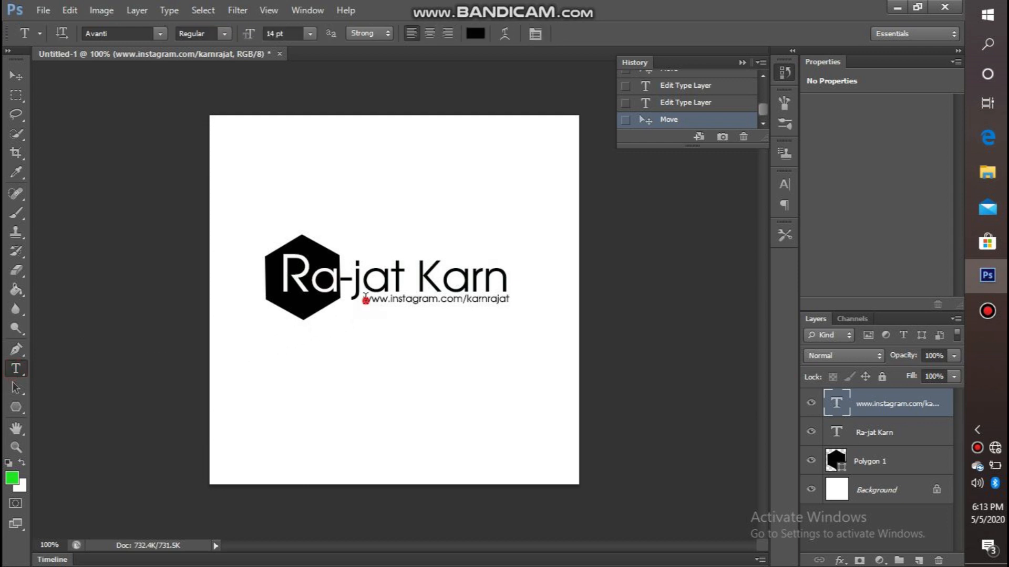
pyautogui.click(365, 299)
pyautogui.write('-')
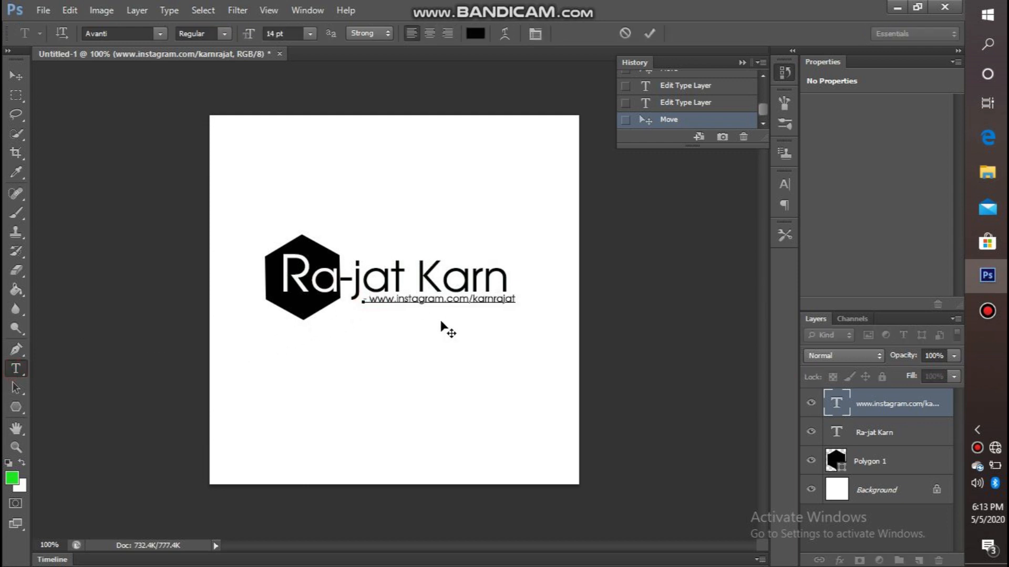
pyautogui.click(517, 296)
pyautogui.click(650, 33)
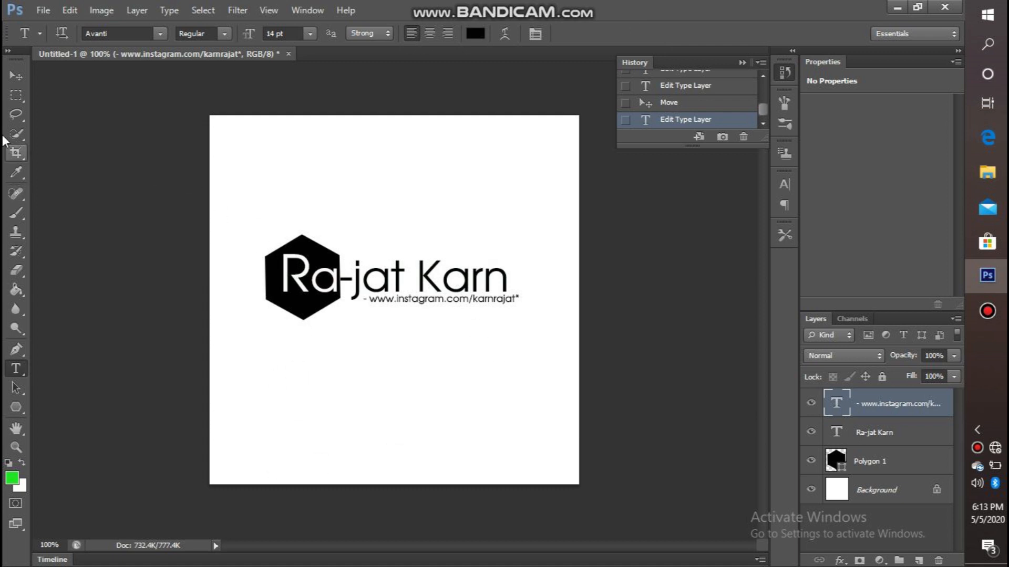
pyautogui.click(15, 96)
# - Crop the canvas to a wide band framing the hexagon, name and link line
pyautogui.moveTo(190, 188); pyautogui.dragTo(602, 355)
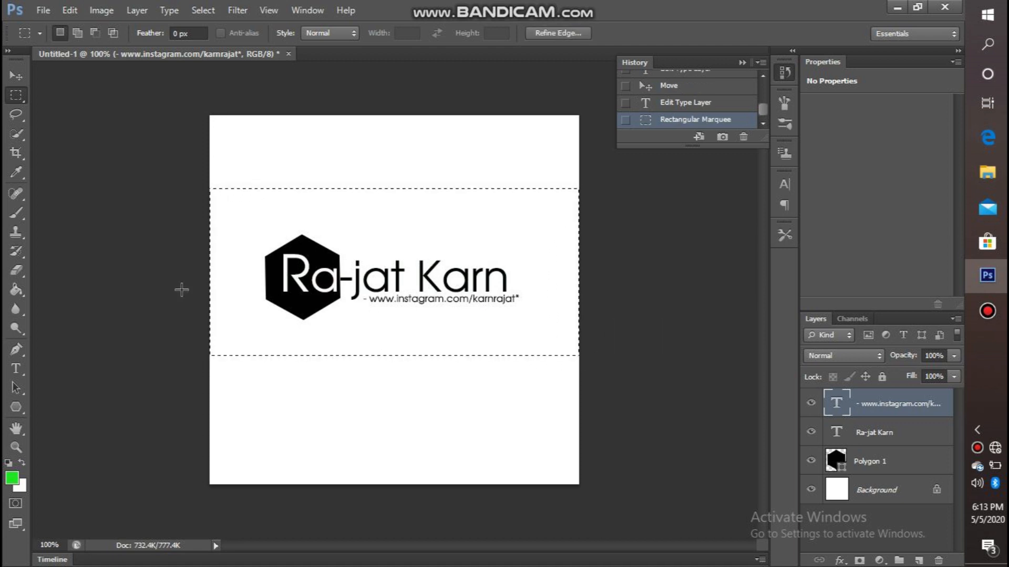
pyautogui.moveTo(347, 193); pyautogui.dragTo(347, 207)
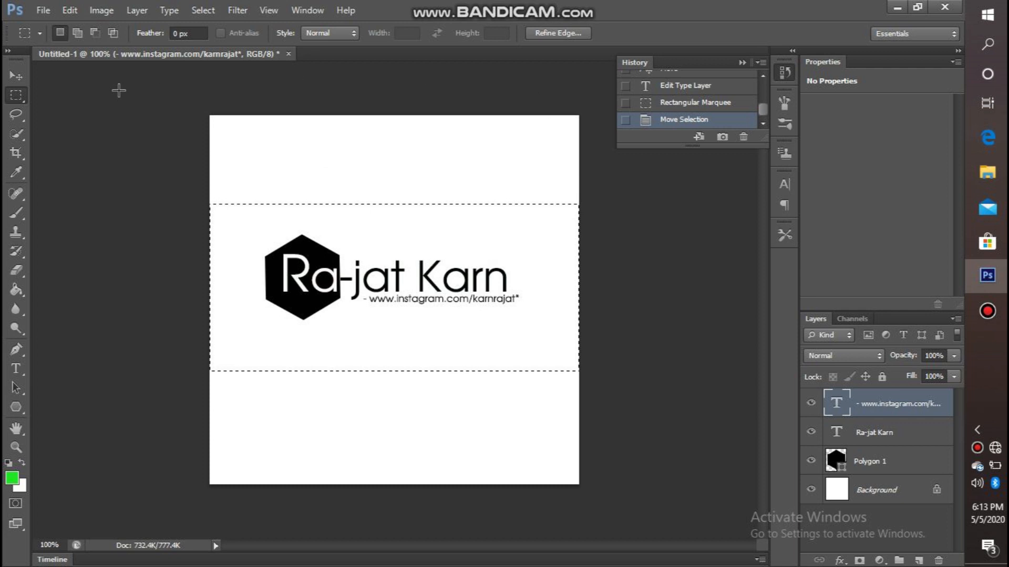
pyautogui.click(16, 152)
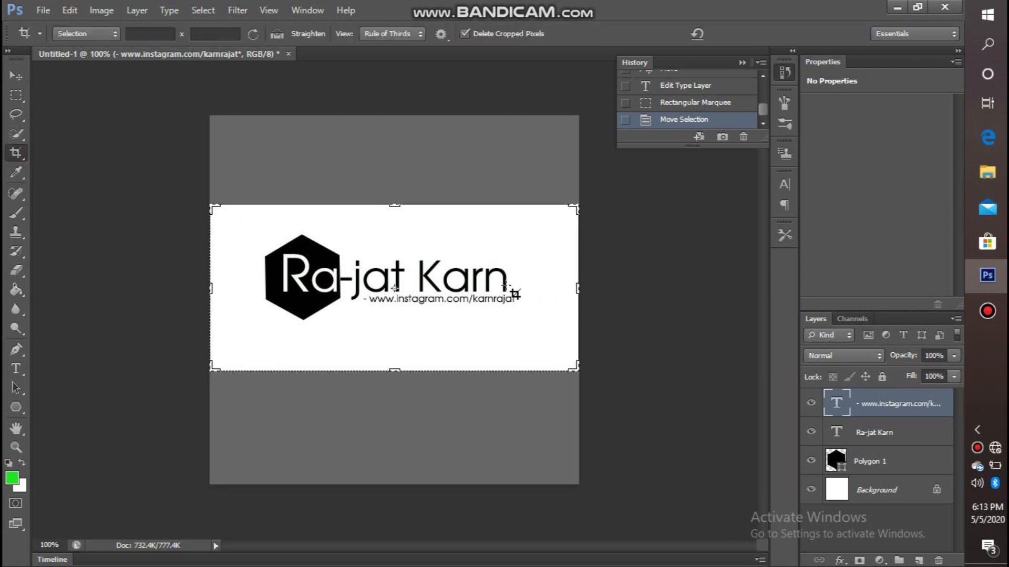
pyautogui.click(334, 304)
pyautogui.click(745, 34)
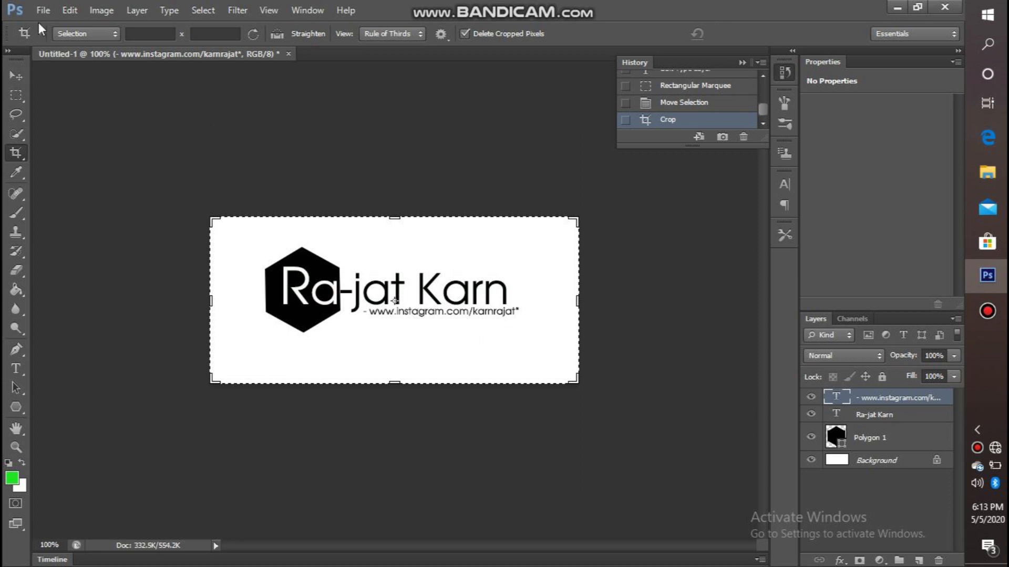
pyautogui.click(42, 10)
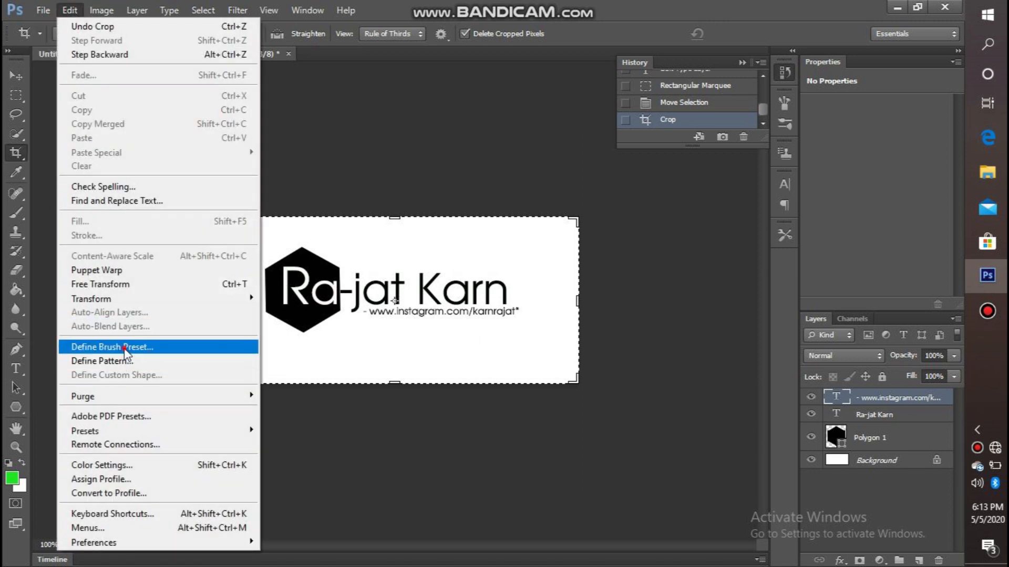
# - Hide the white Background layer so the logo sits on transparency
pyautogui.click(112, 348)
pyautogui.click(663, 219)
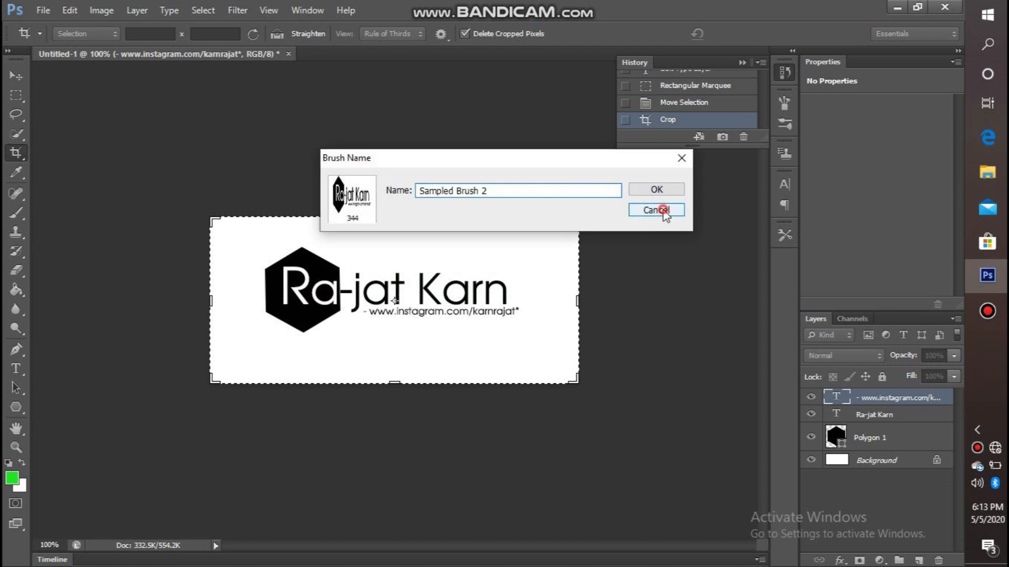
pyautogui.click(811, 461)
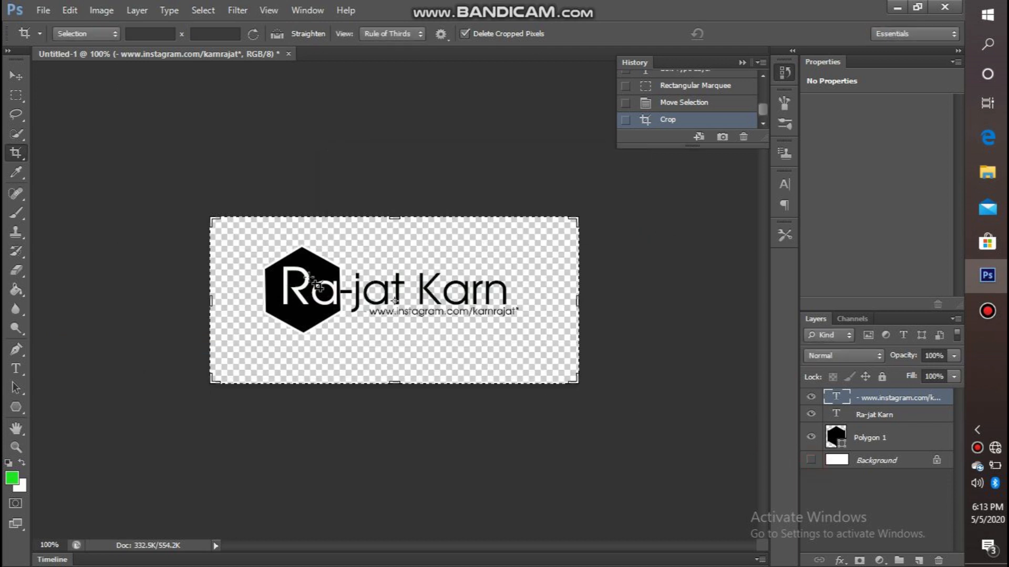
# - Define the logo as a brush preset named 'logo-rajat'
pyautogui.click(73, 11)
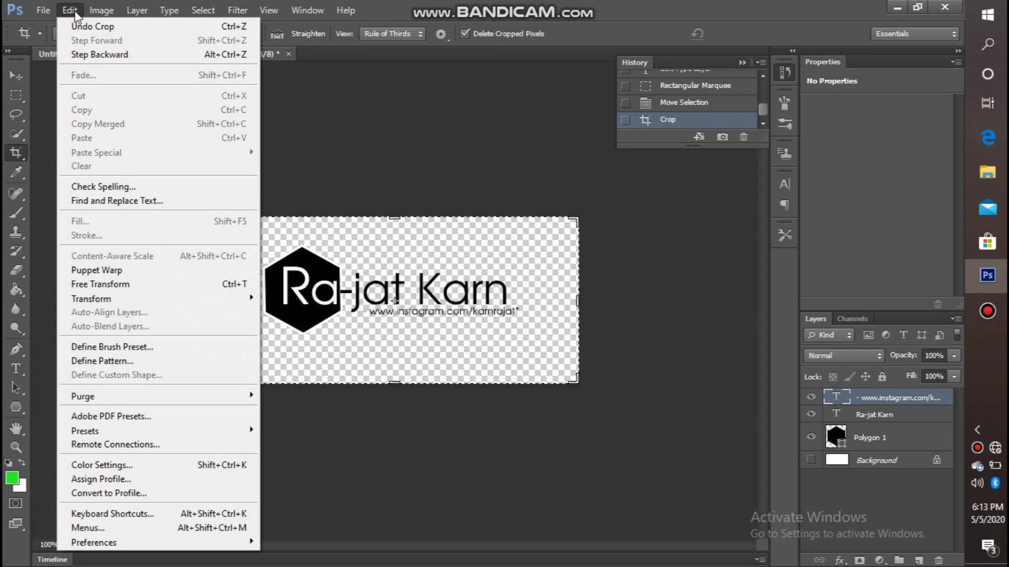
pyautogui.click(134, 345)
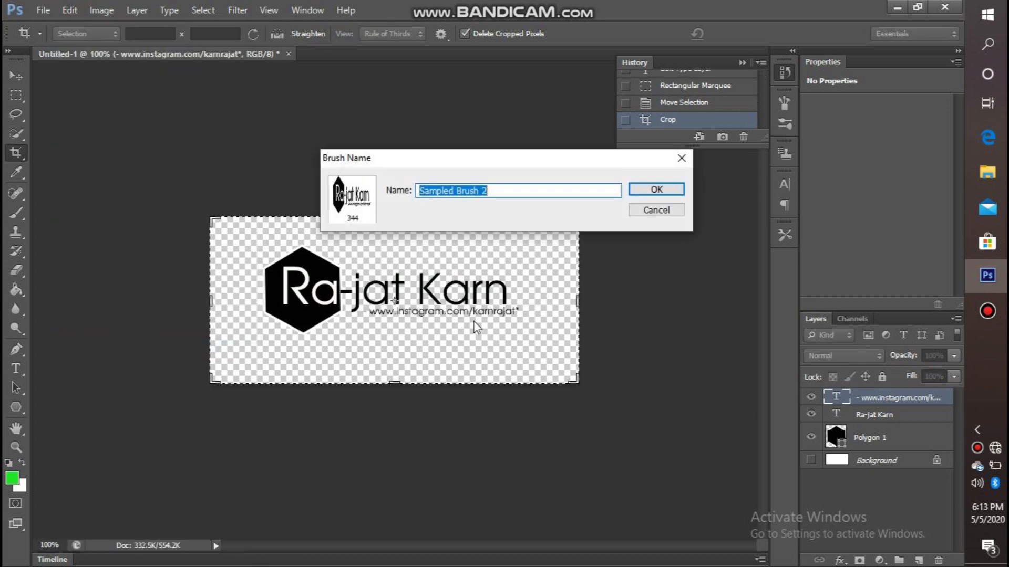
pyautogui.click(518, 191)
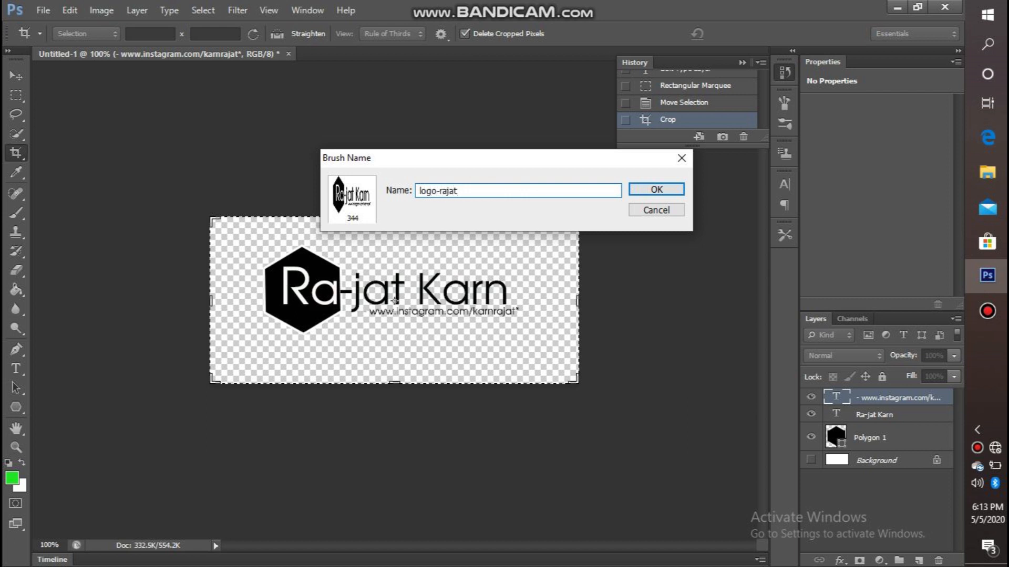
pyautogui.press('Return')
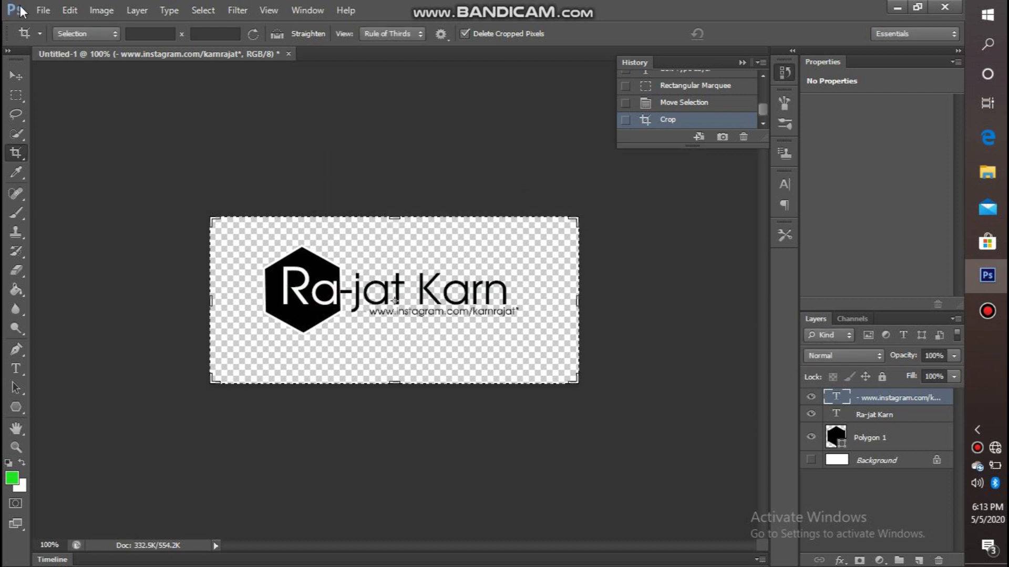
# - Create a new white 1000 × 1000 px document, Untitled-2
pyautogui.click(43, 10)
pyautogui.click(64, 26)
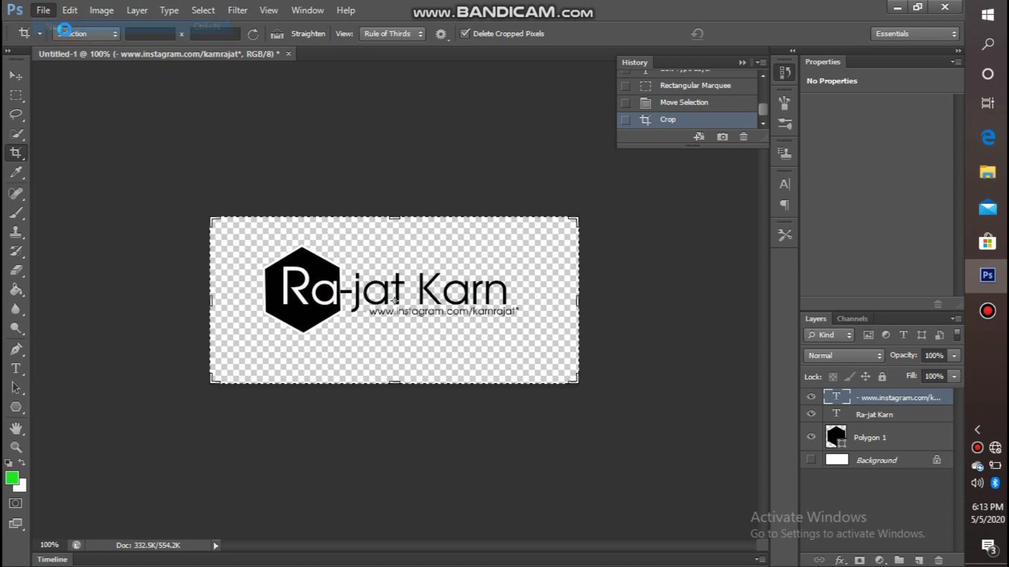
pyautogui.doubleClick(461, 191)
pyautogui.write('1000')
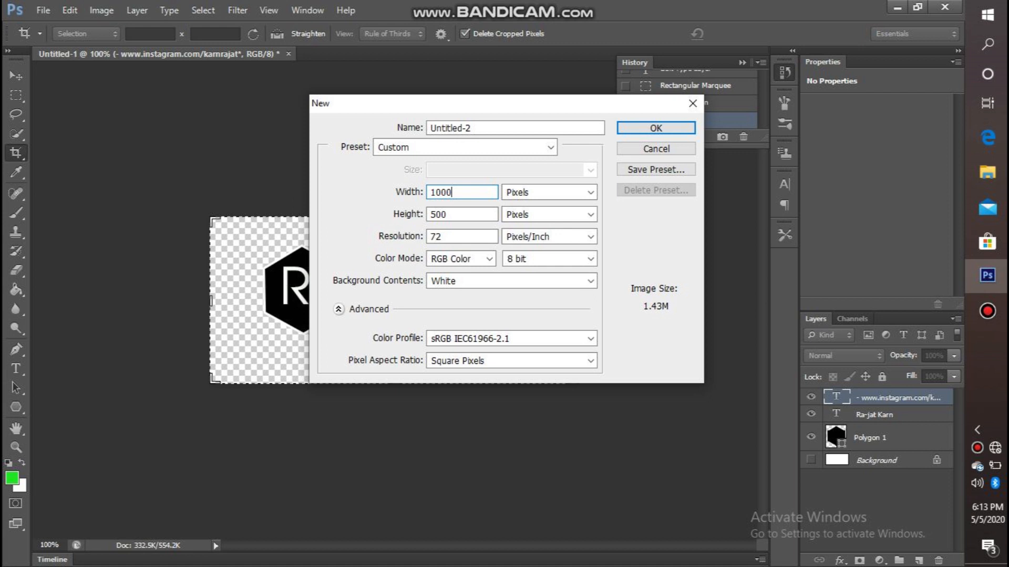
pyautogui.doubleClick(464, 213)
pyautogui.write('1000')
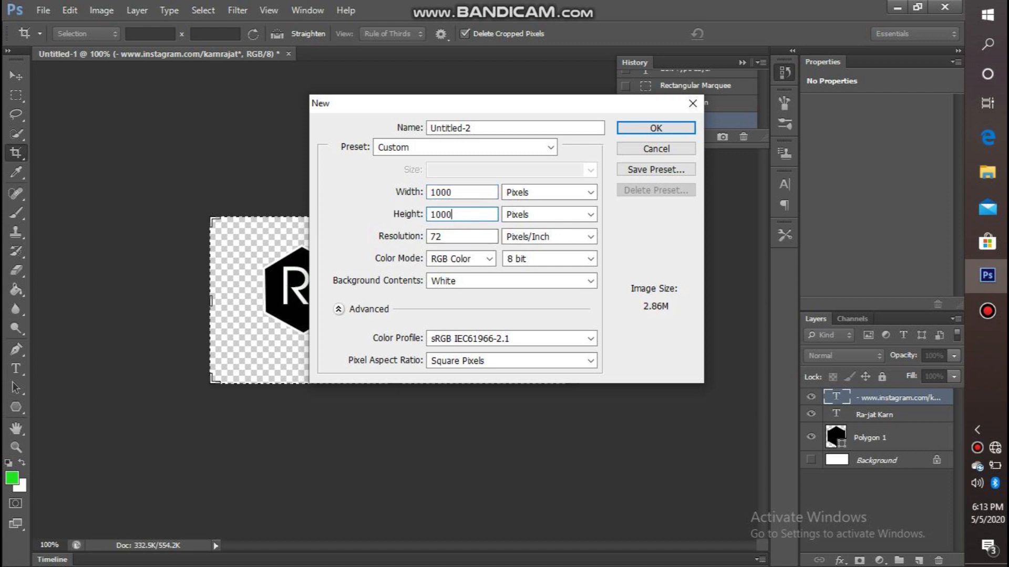
pyautogui.click(664, 128)
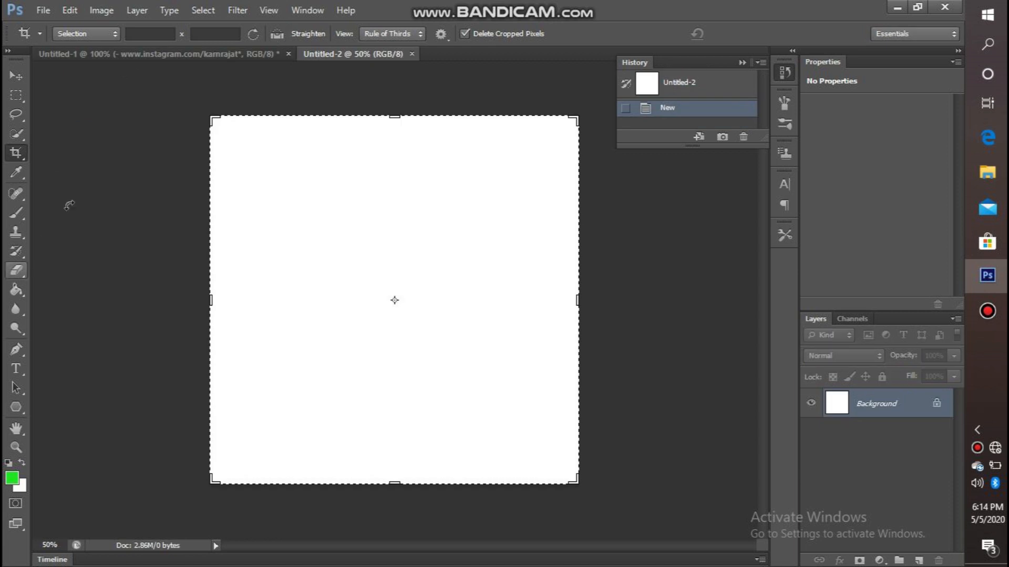
# - Select the Brush tool with logo tip 344 and stamp a green logo near the top-left
pyautogui.click(16, 216)
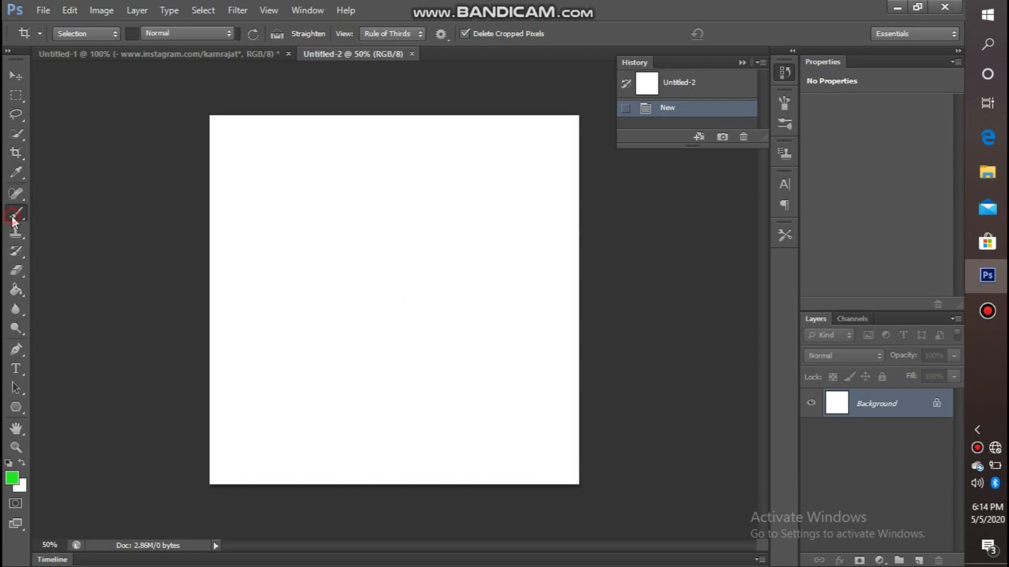
pyautogui.click(13, 210)
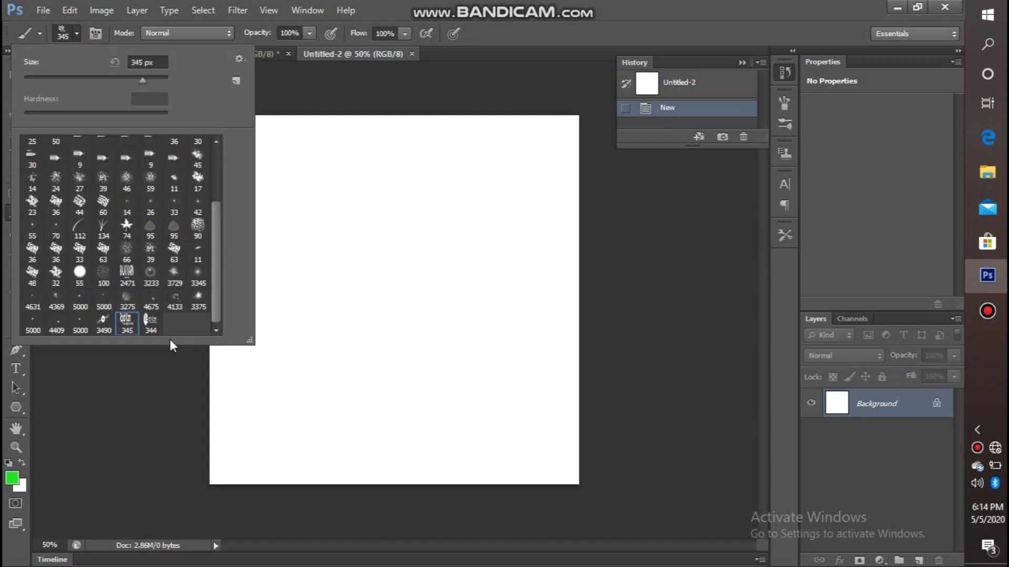
pyautogui.click(149, 319)
pyautogui.click(79, 32)
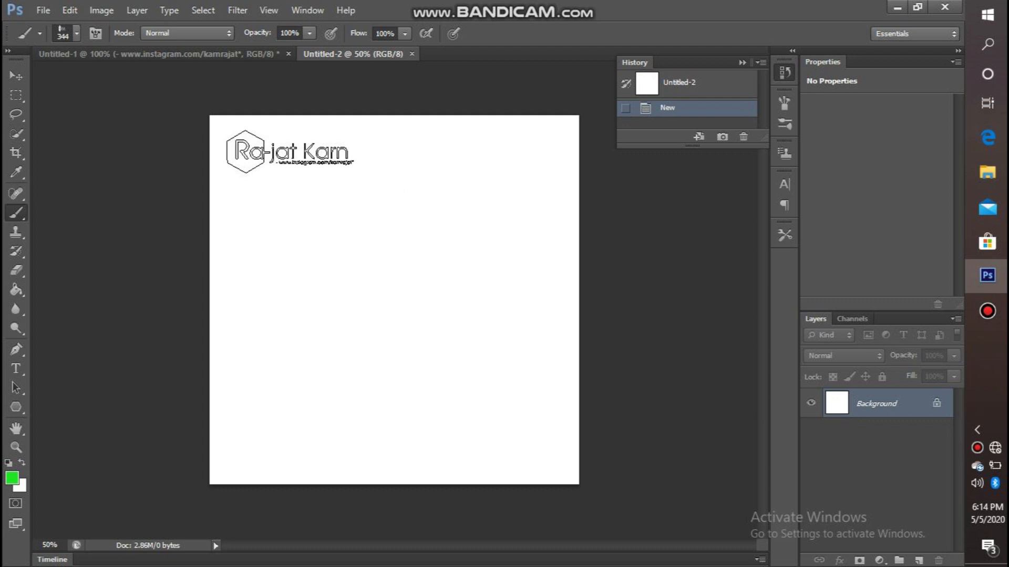
pyautogui.click(280, 145)
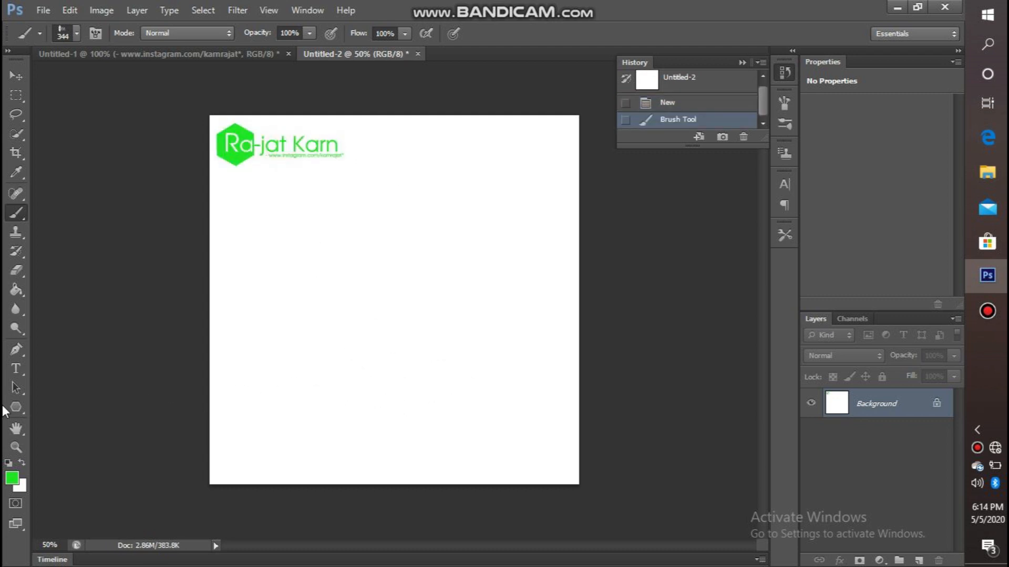
# - Set the foreground colour to orange and stamp an orange logo below the green one
pyautogui.click(22, 463)
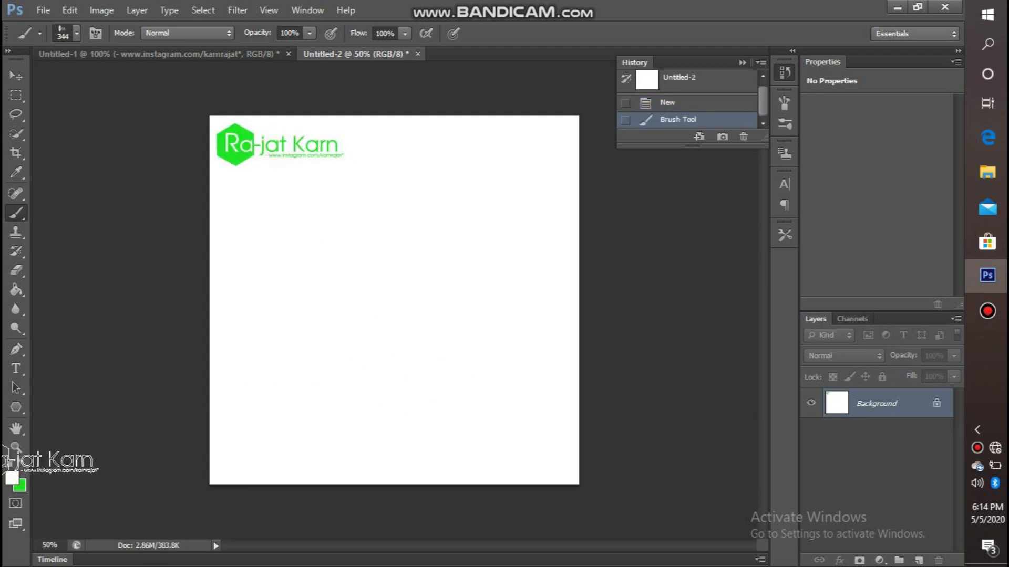
pyautogui.click(11, 479)
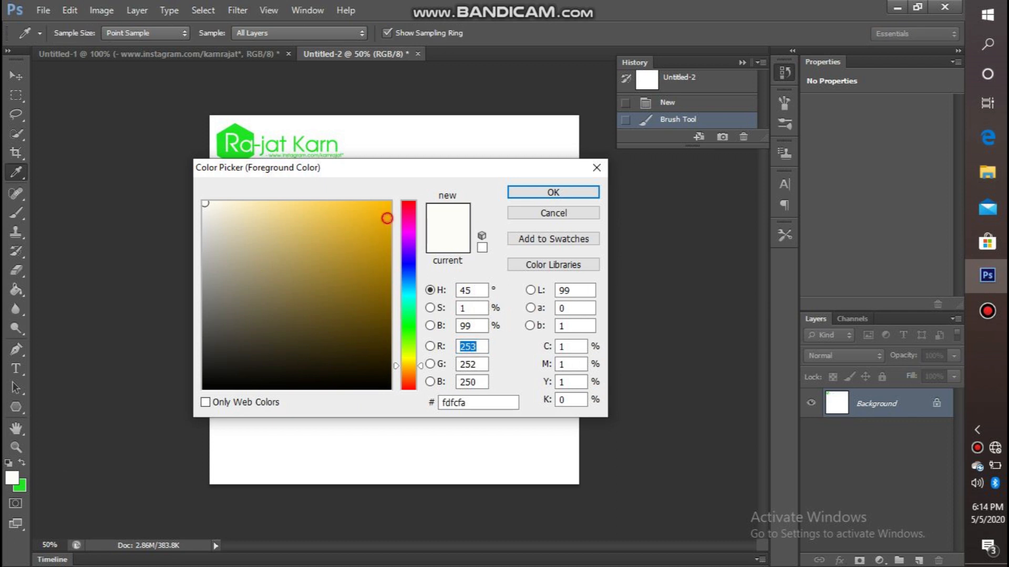
pyautogui.click(387, 218)
pyautogui.click(515, 192)
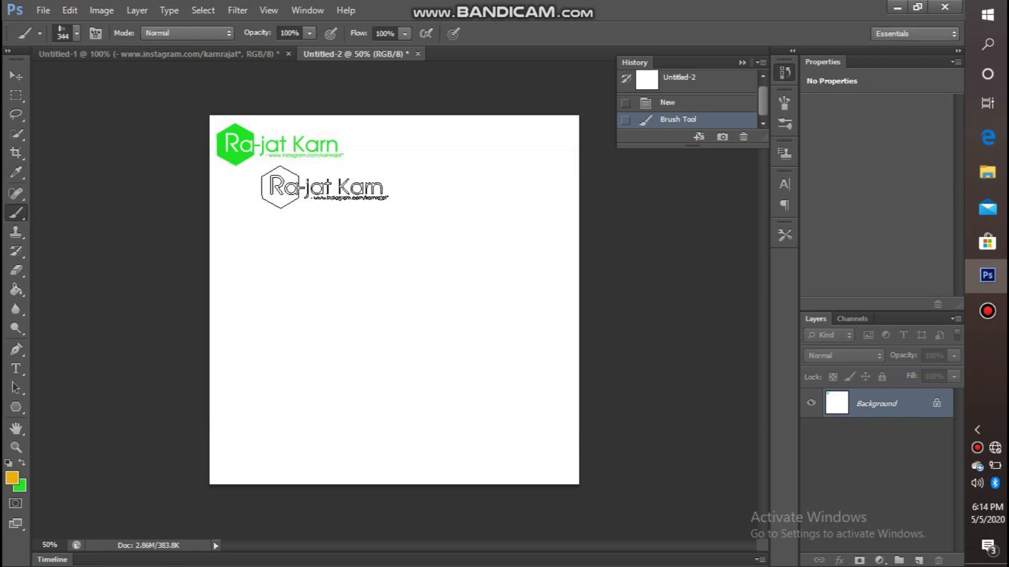
pyautogui.click(324, 187)
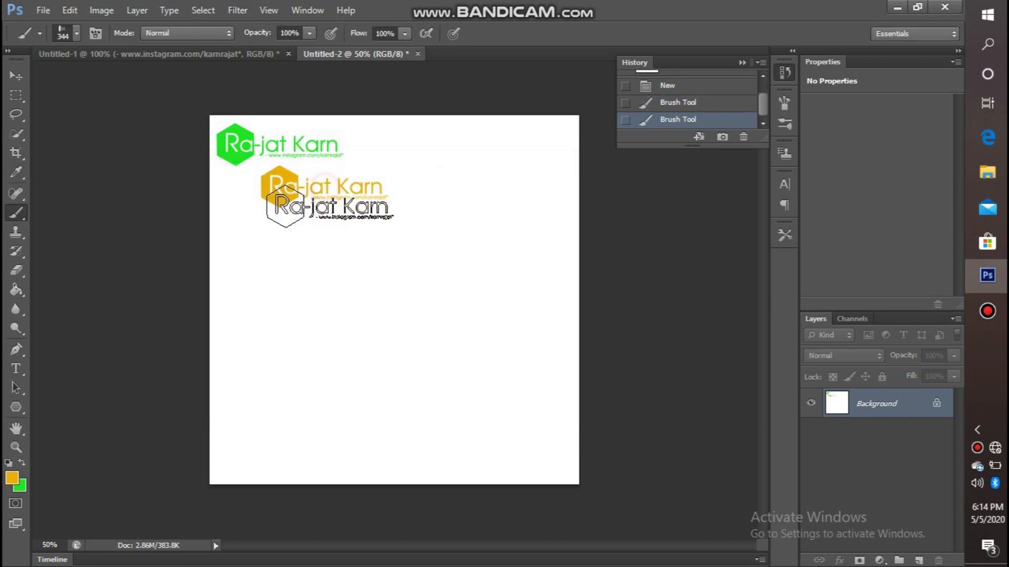
# - Stamp a black logo, then a bright red logo, continuing down the diagonal
pyautogui.click(8, 464)
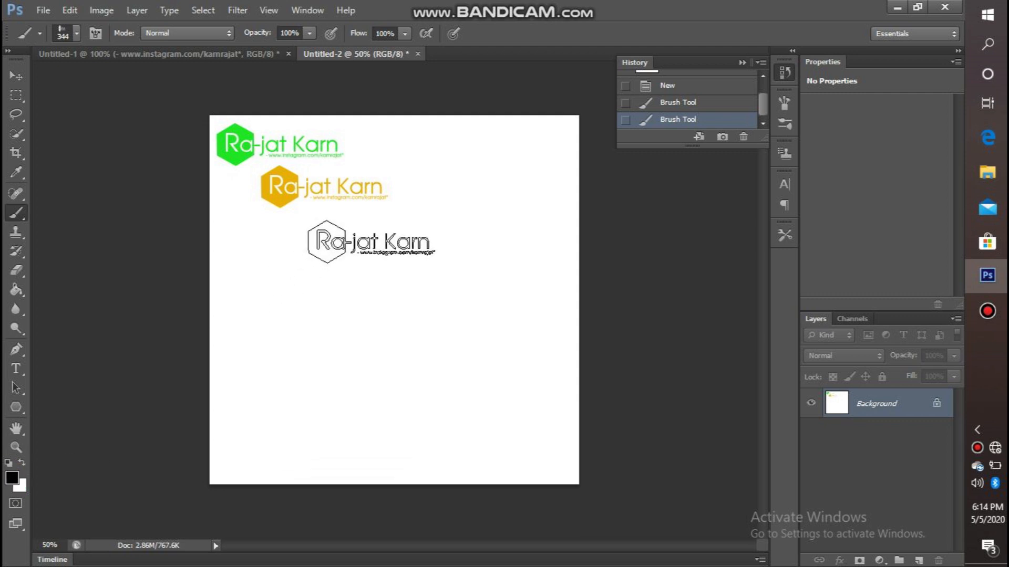
pyautogui.click(370, 232)
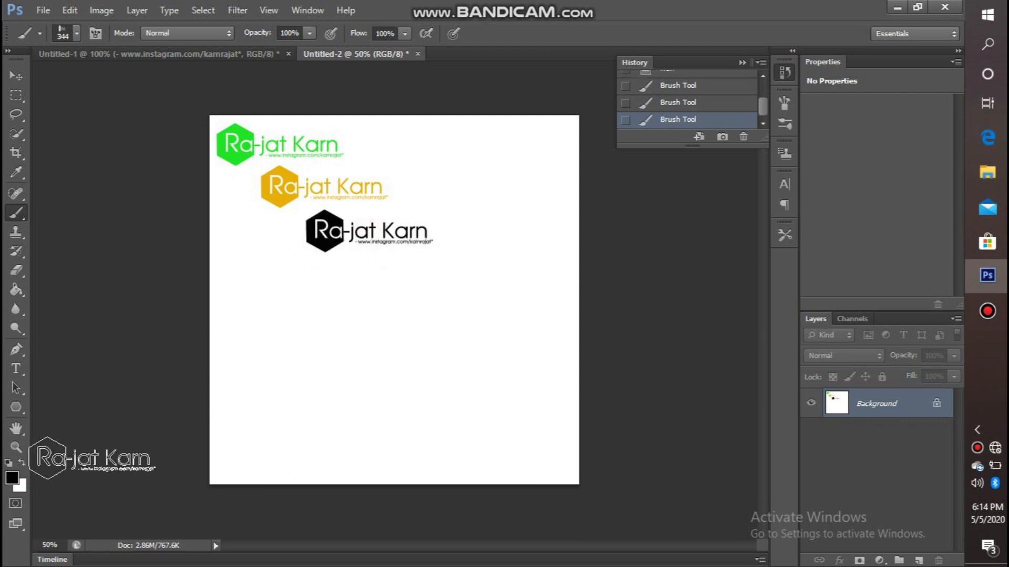
pyautogui.click(12, 478)
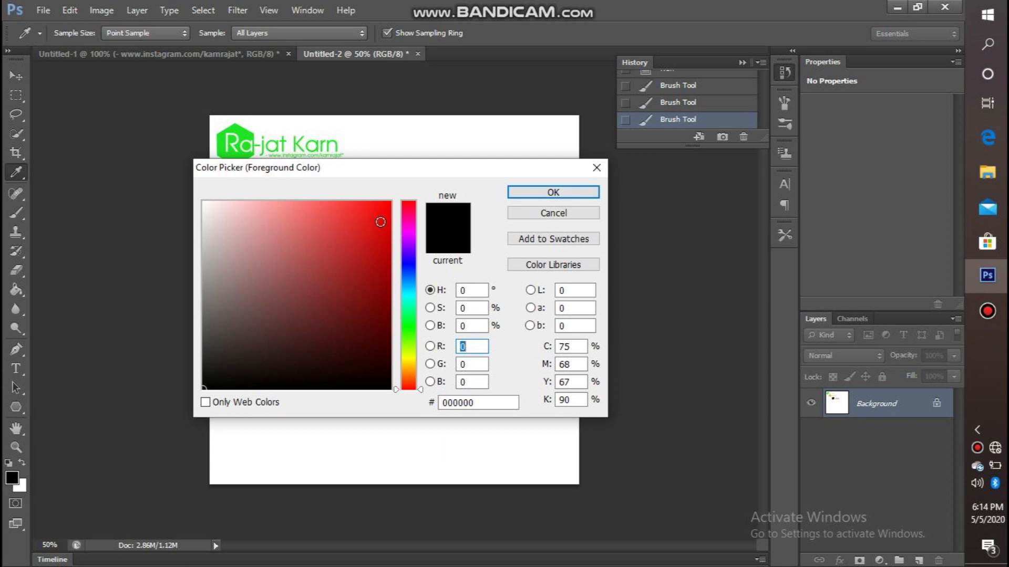
pyautogui.click(387, 206)
pyautogui.click(553, 192)
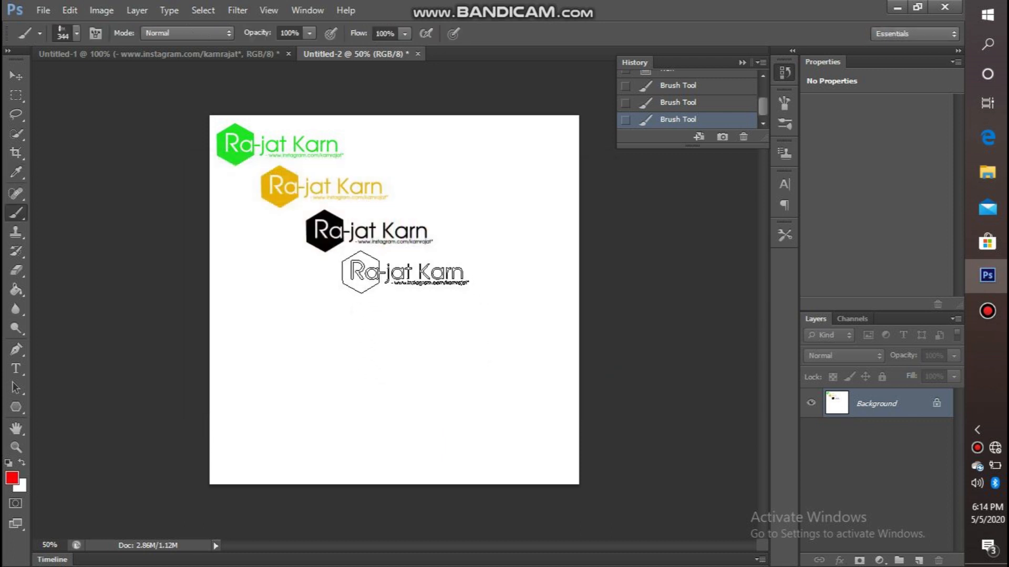
pyautogui.click(406, 274)
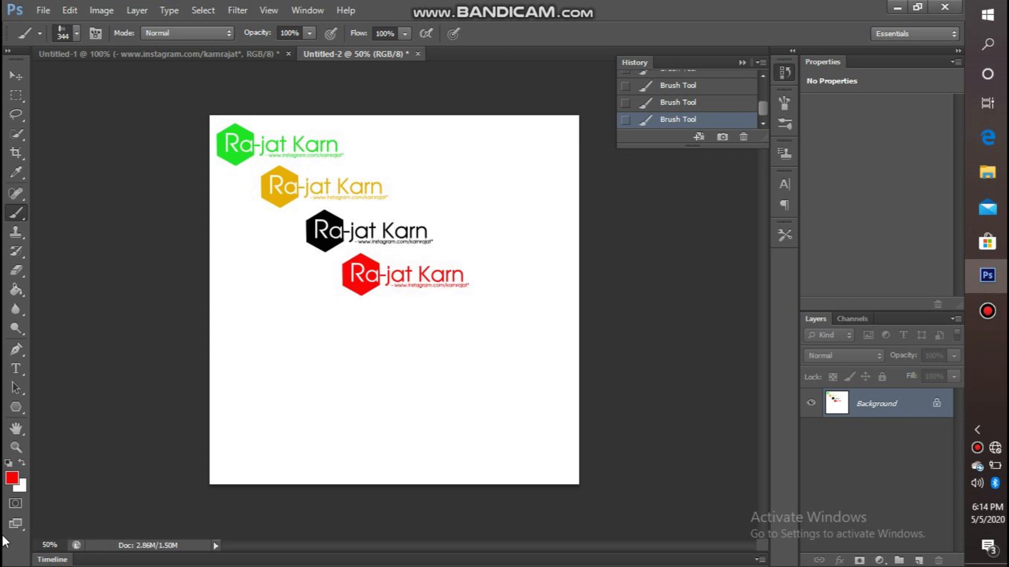
# - Set the foreground colour to dark blue and stamp a blue logo below the red one
pyautogui.click(13, 480)
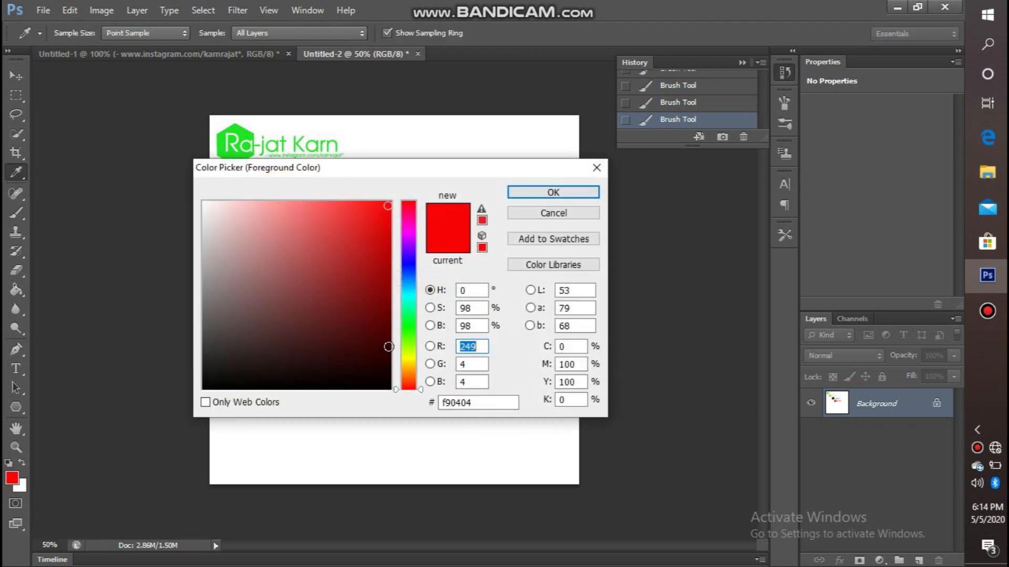
pyautogui.moveTo(408, 292); pyautogui.dragTo(408, 282)
pyautogui.click(379, 254)
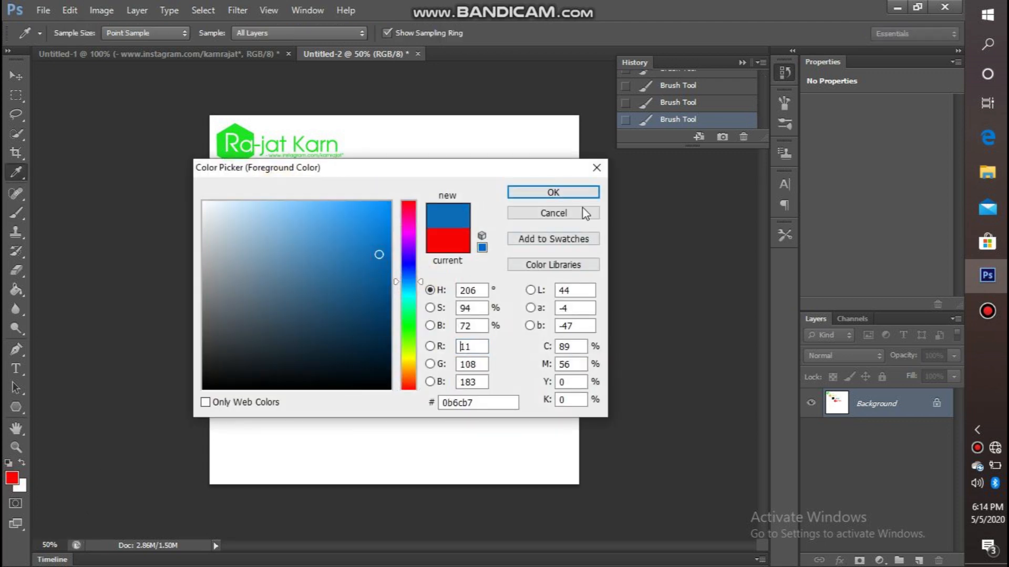
pyautogui.click(573, 192)
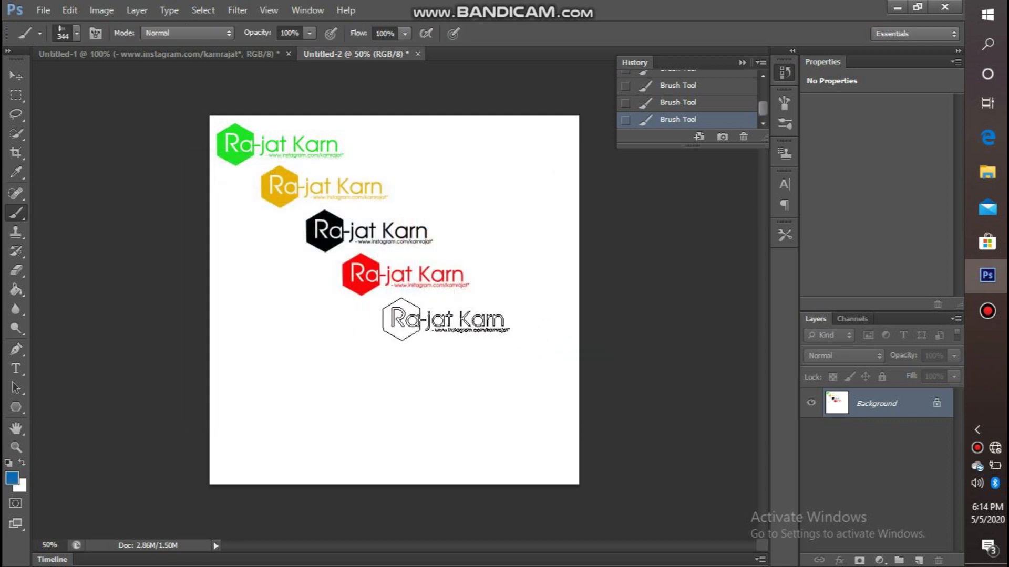
pyautogui.click(445, 316)
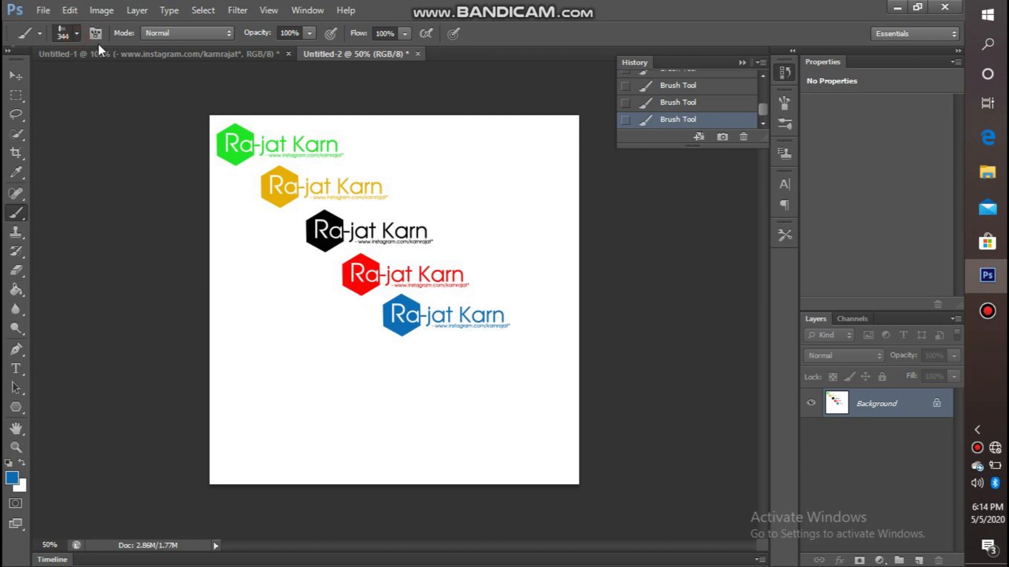
pyautogui.click(64, 34)
# - Enlarge the brush to 1057 px and stamp a big blue logo across the canvas bottom
pyautogui.click(151, 80)
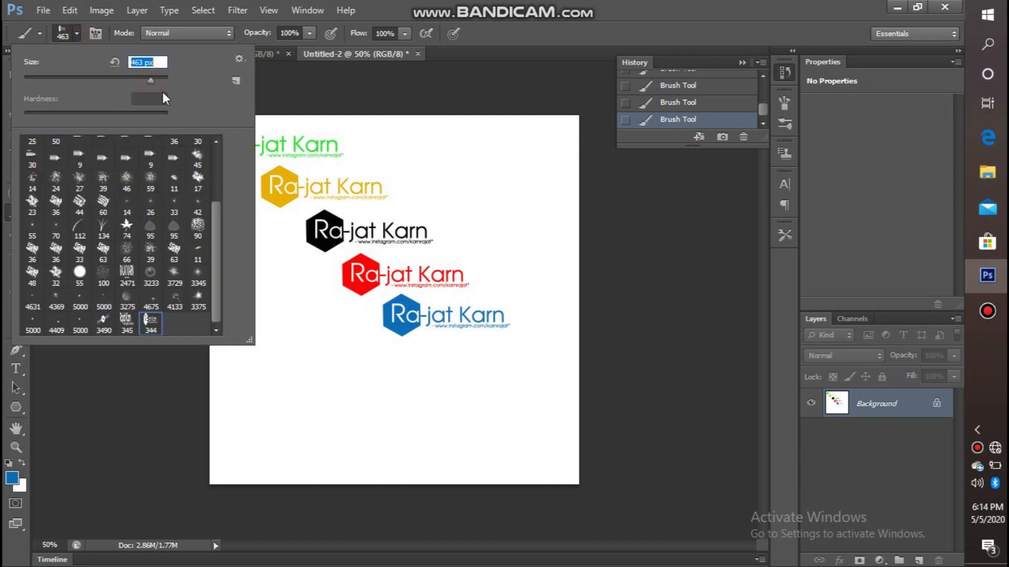
pyautogui.moveTo(158, 77); pyautogui.dragTo(162, 78)
pyautogui.click(155, 78)
pyautogui.click(150, 77)
pyautogui.moveTo(154, 82); pyautogui.dragTo(155, 82)
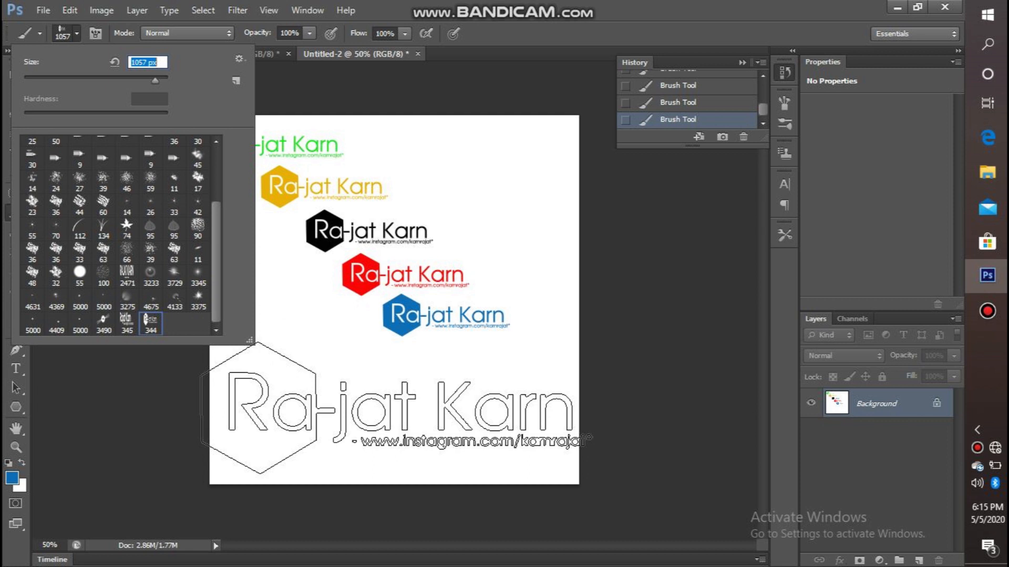
pyautogui.click(397, 408)
pyautogui.click(398, 408)
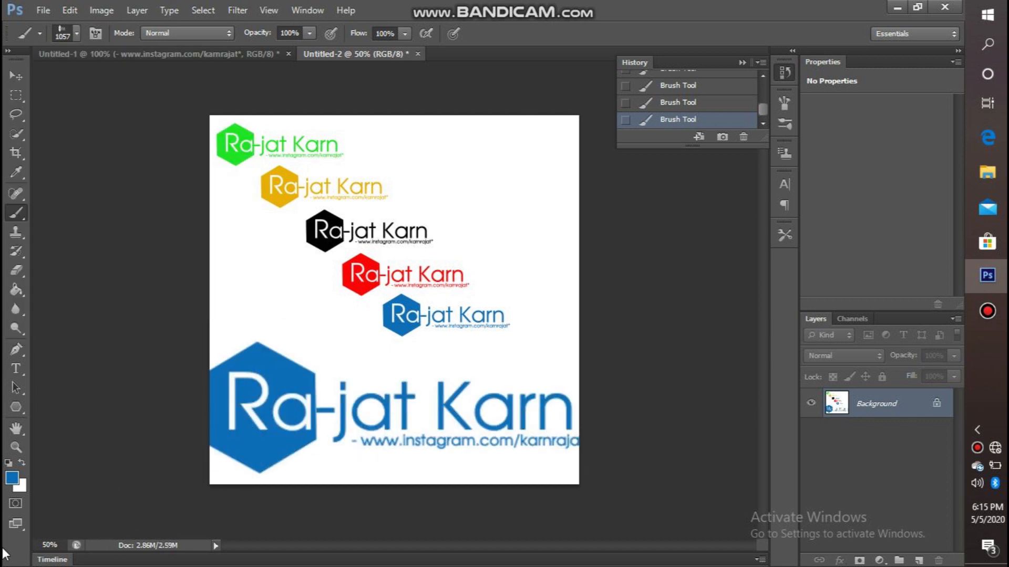